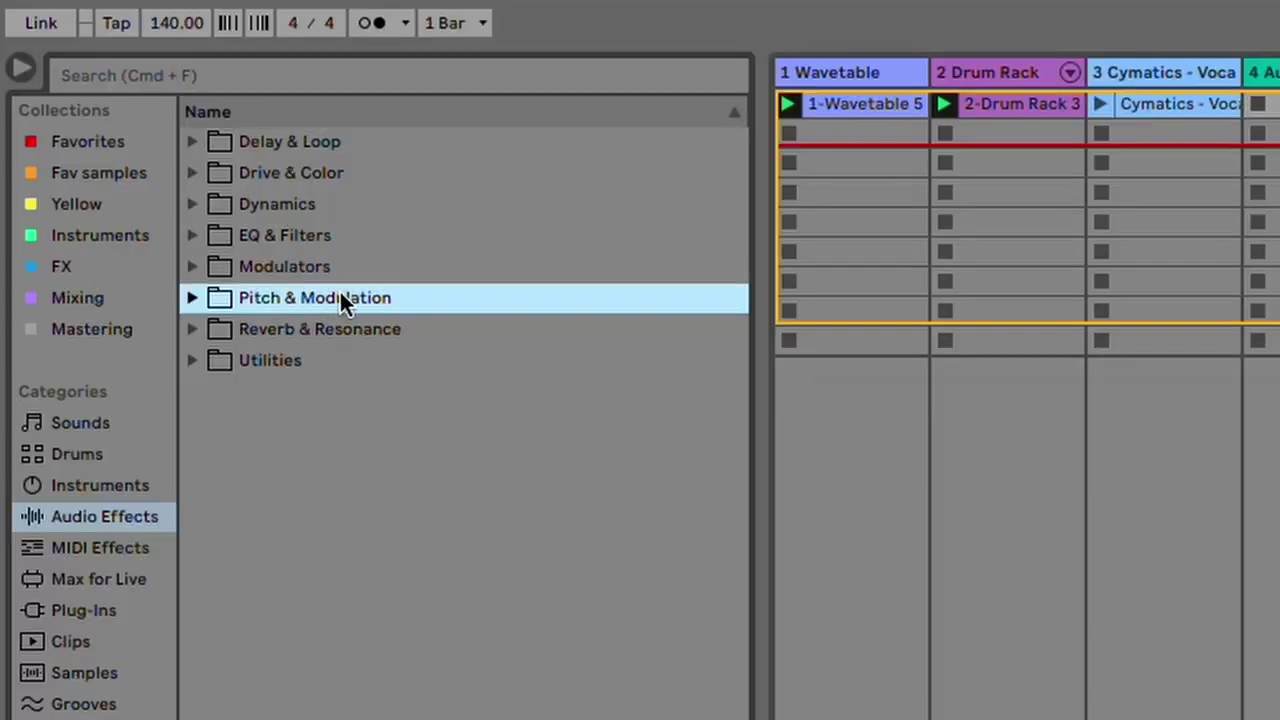
Expand the Pitch & Modulation folder under the Audio Effects category
{"action": "left_click", "coordinate": [339, 297]}
Load Shifter and tweak its frequency and LFO (3.72 kHz amount), set Align Delay left to 53 samples, and reshape Shaper MIDI
{"action": "double_click", "coordinate": [341, 422]}
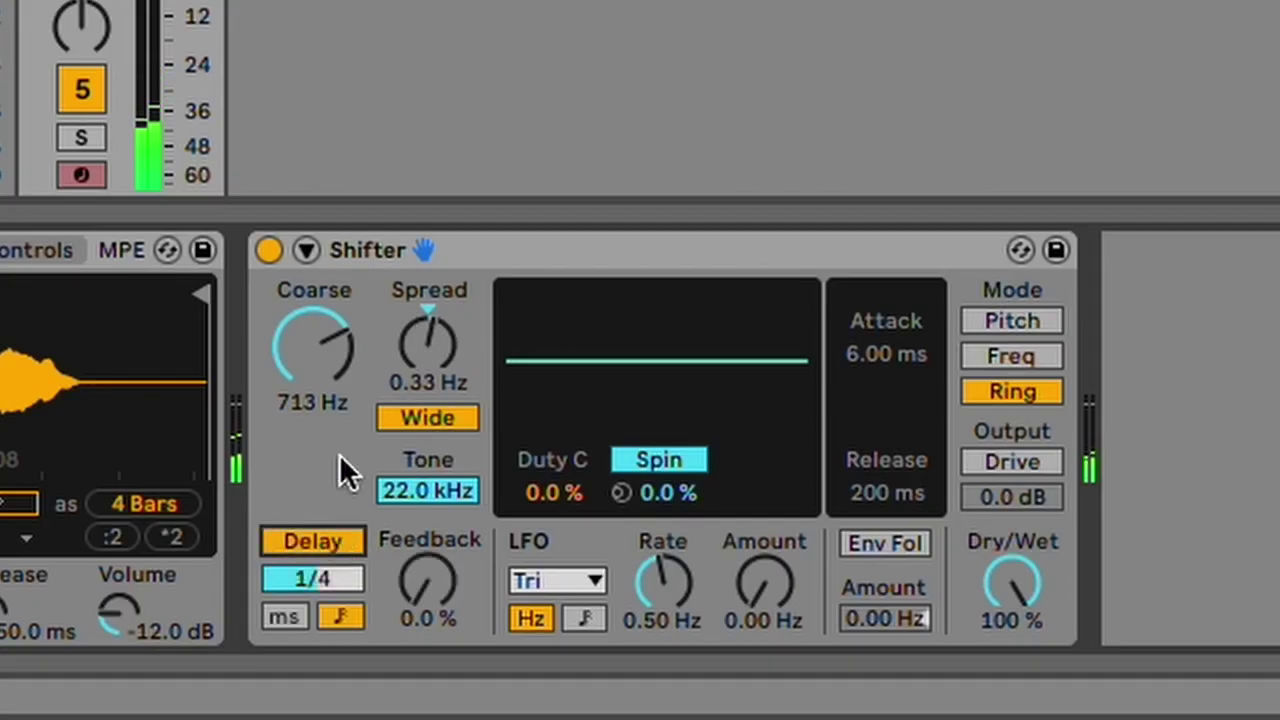
{"action": "left_click_drag", "start_coordinate": [313, 345], "coordinate": [313, 375]}
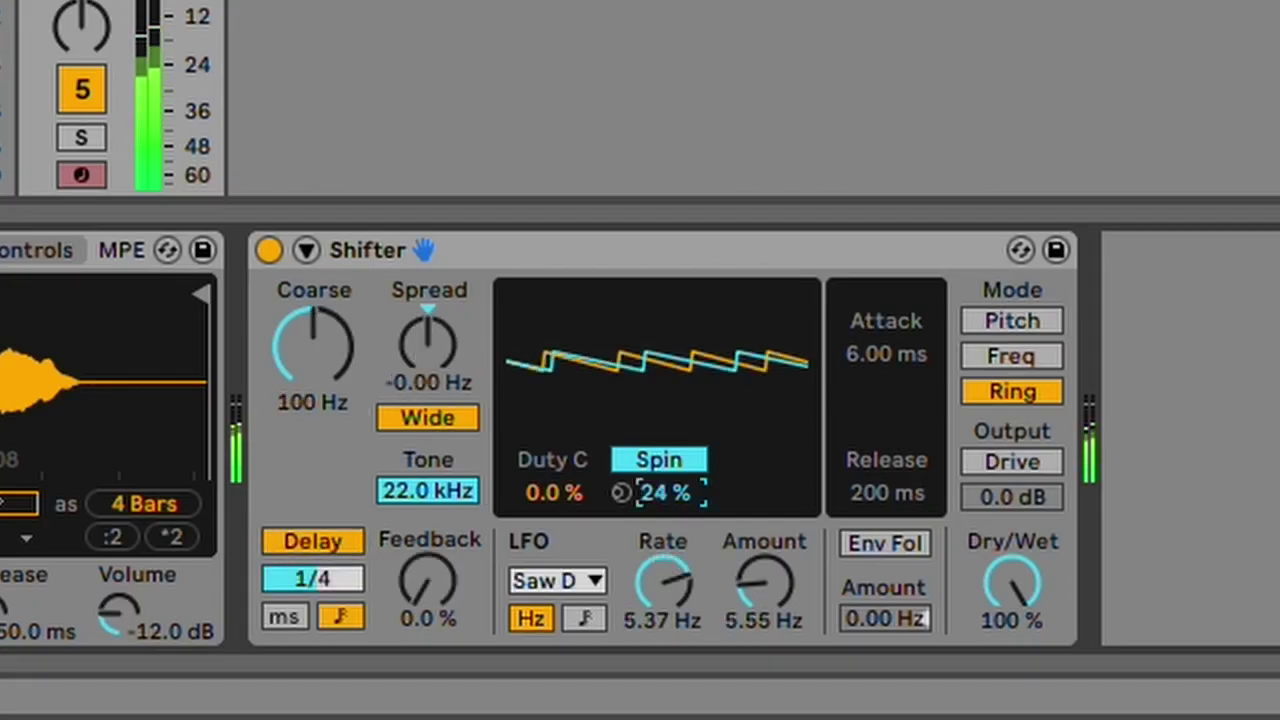
{"action": "left_click_drag", "start_coordinate": [668, 492], "coordinate": [668, 478]}
{"action": "left_click_drag", "start_coordinate": [783, 575], "coordinate": [783, 495]}
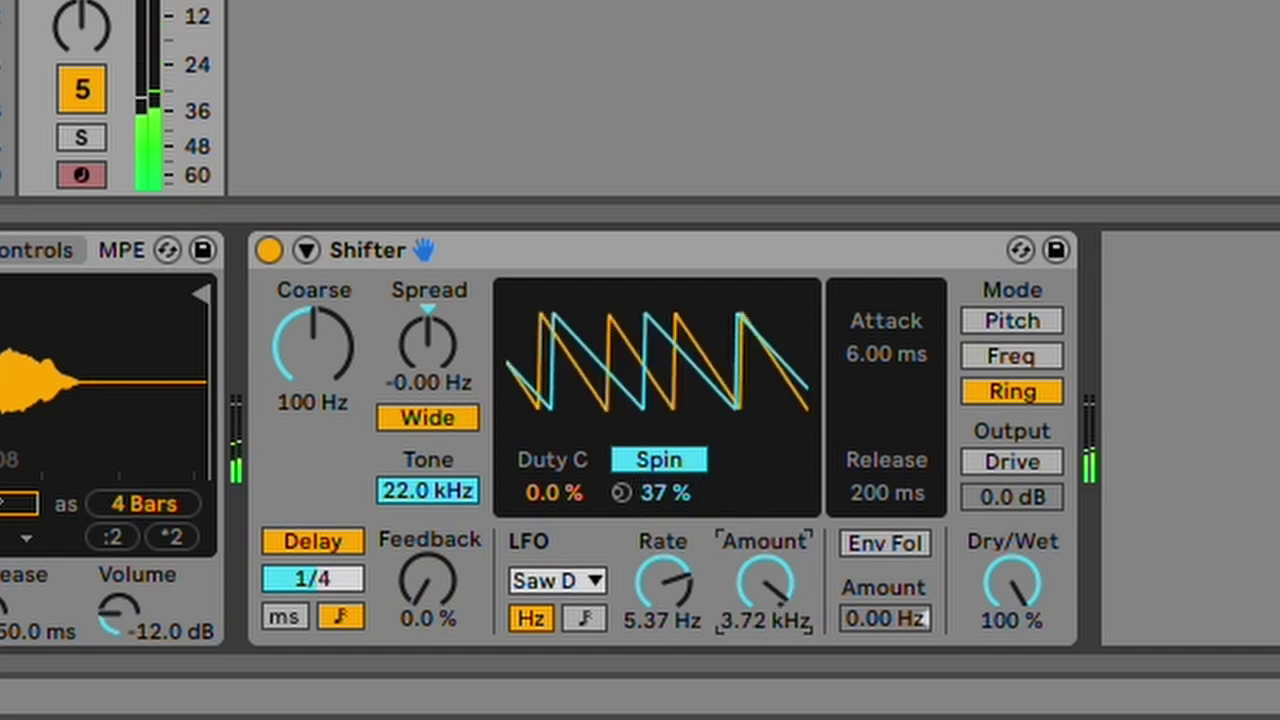
{"action": "left_click_drag", "start_coordinate": [659, 599], "coordinate": [659, 640]}
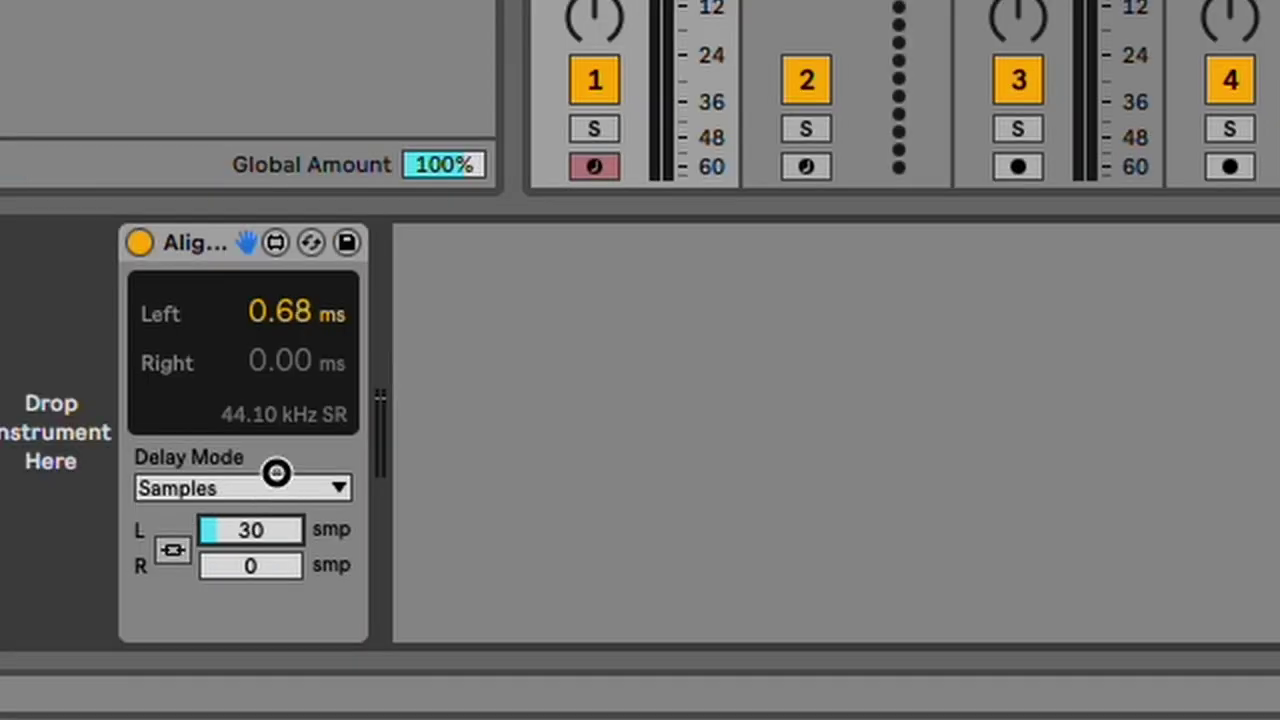
{"action": "left_click_drag", "start_coordinate": [262, 529], "coordinate": [249, 560]}
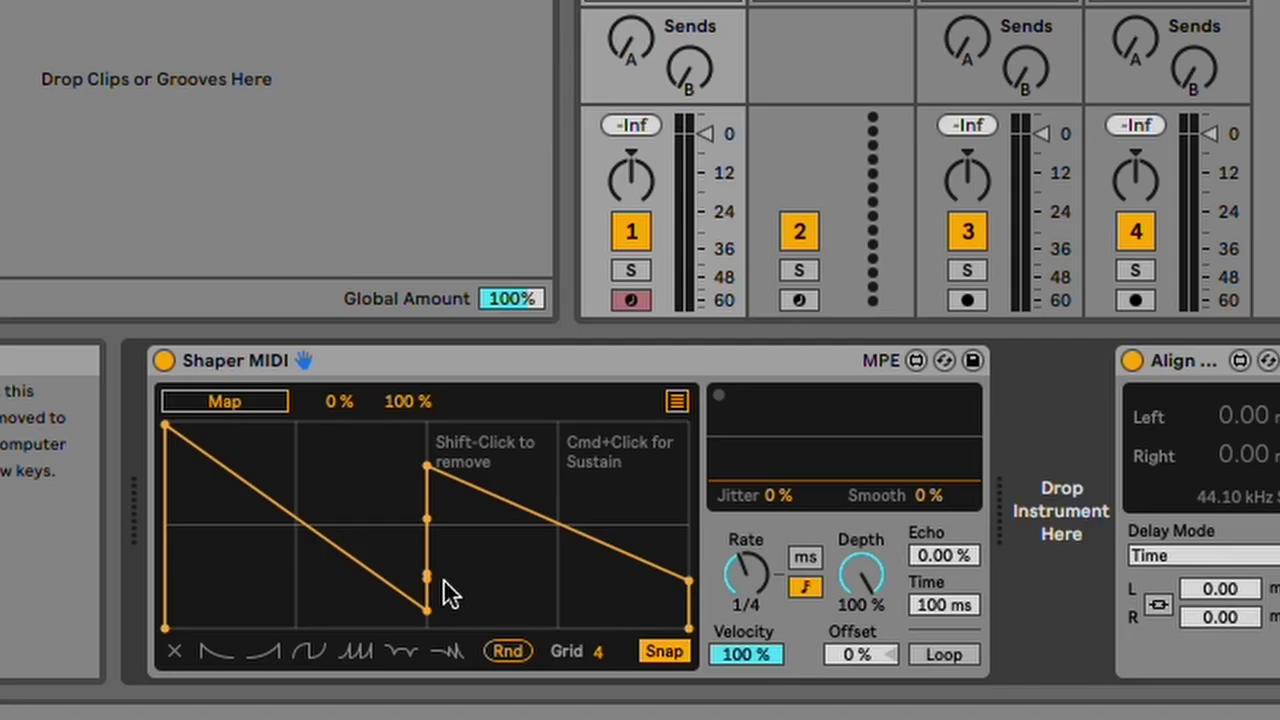
{"action": "left_click_drag", "start_coordinate": [337, 480], "coordinate": [297, 430]}
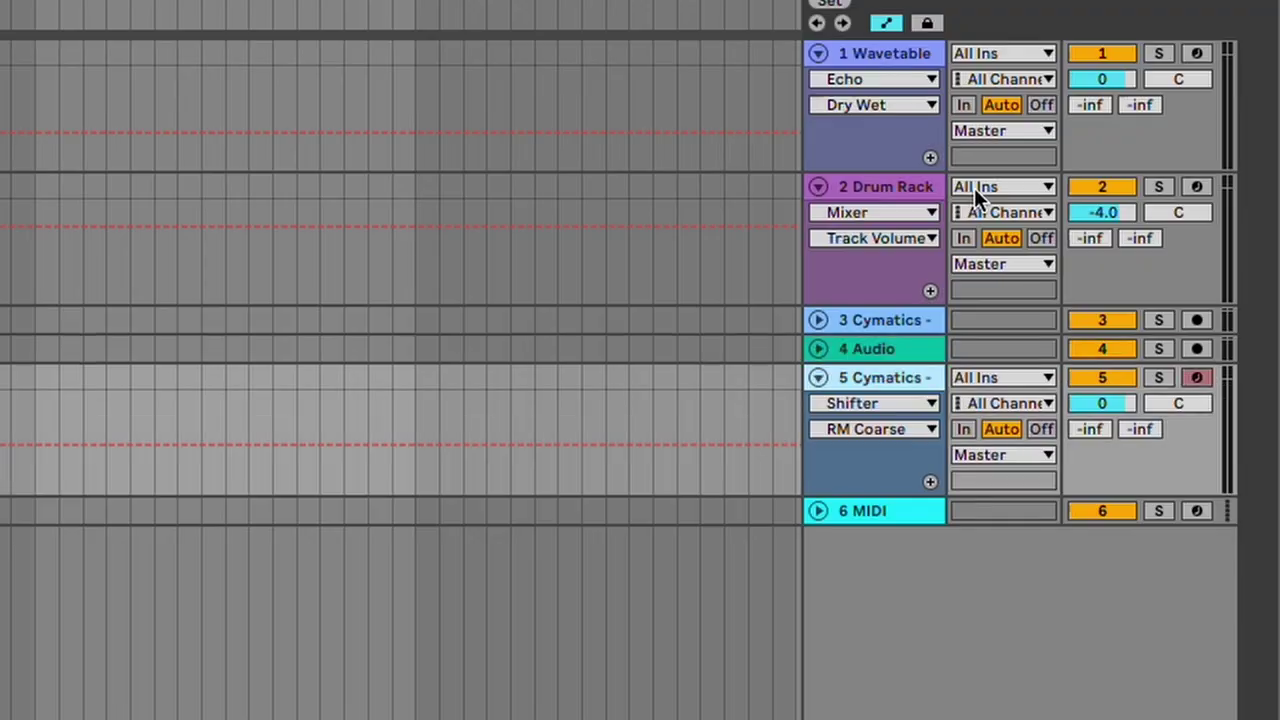
Collapse browser tracks 5, 2 and 1, then re-expand track 2
{"action": "key", "text": "Left"}
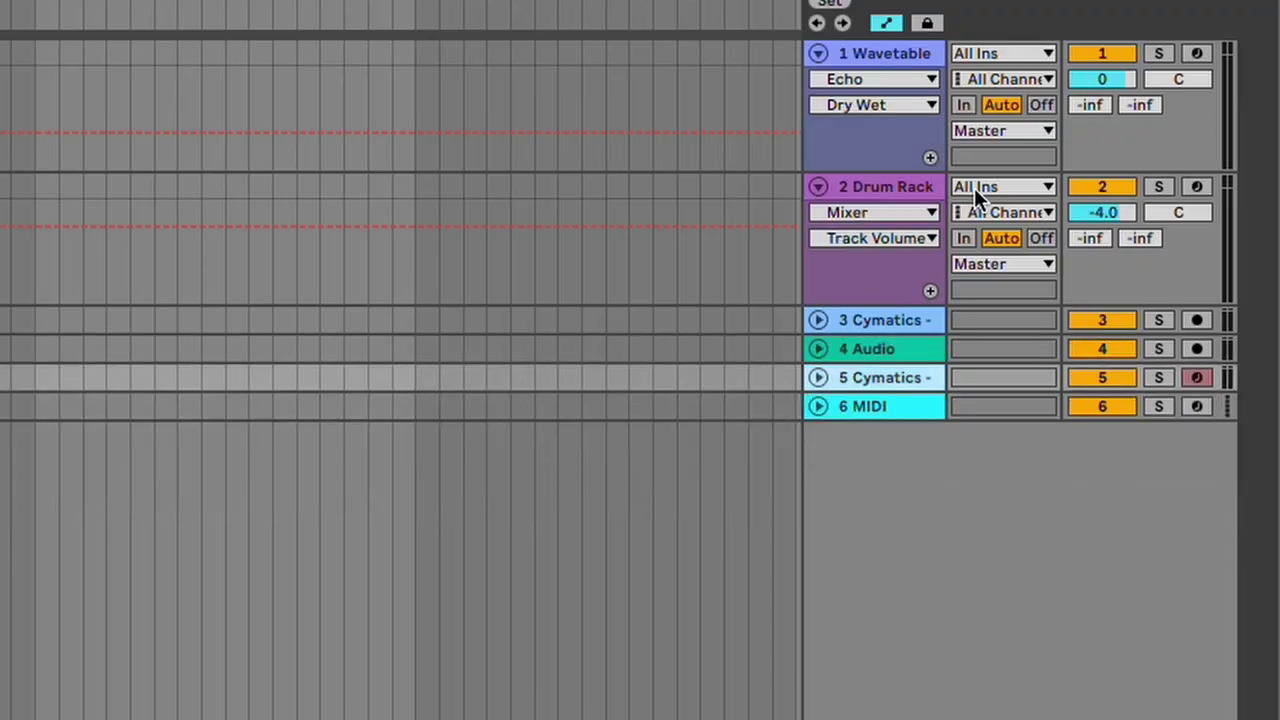
{"action": "key", "text": "Up"}
{"action": "key", "text": "Up"}
{"action": "key", "text": "Up"}
{"action": "key", "text": "Left"}
{"action": "key", "text": "Up"}
{"action": "key", "text": "Left"}
{"action": "key", "text": "Down"}
{"action": "key", "text": "Right"}
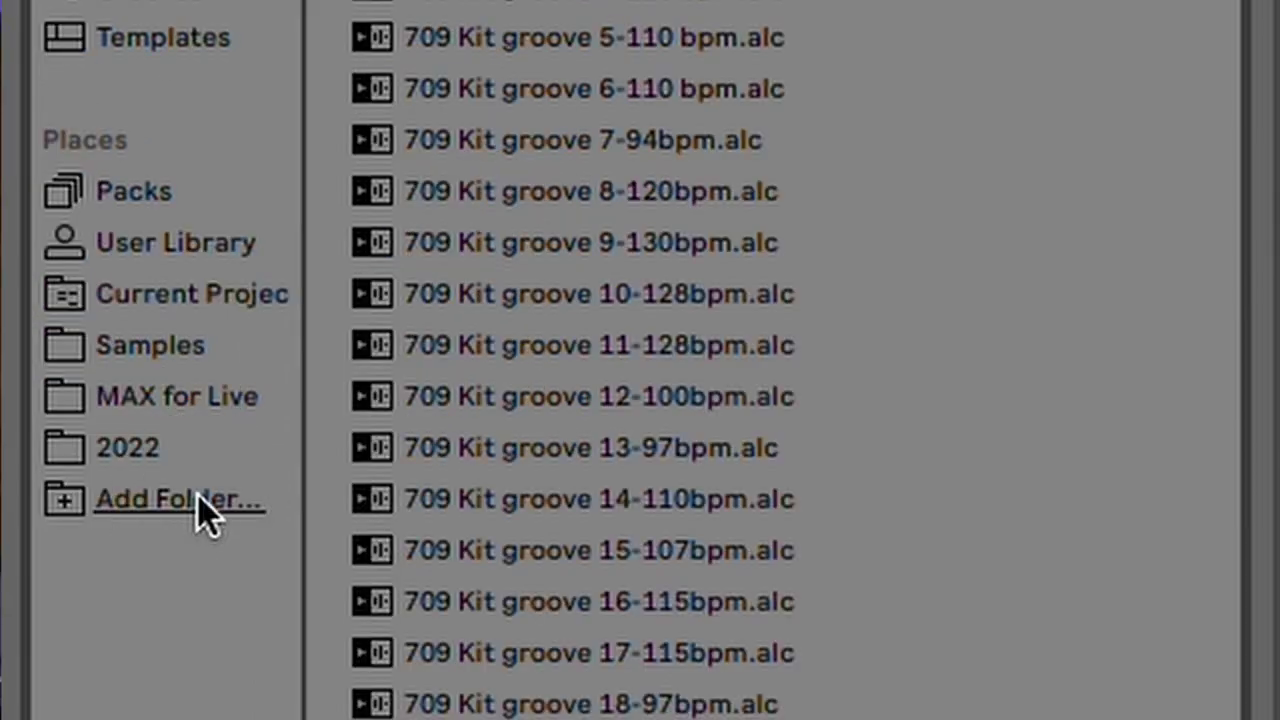
Add the beats folder to Places and open it in the browser
{"action": "left_click", "coordinate": [198, 497]}
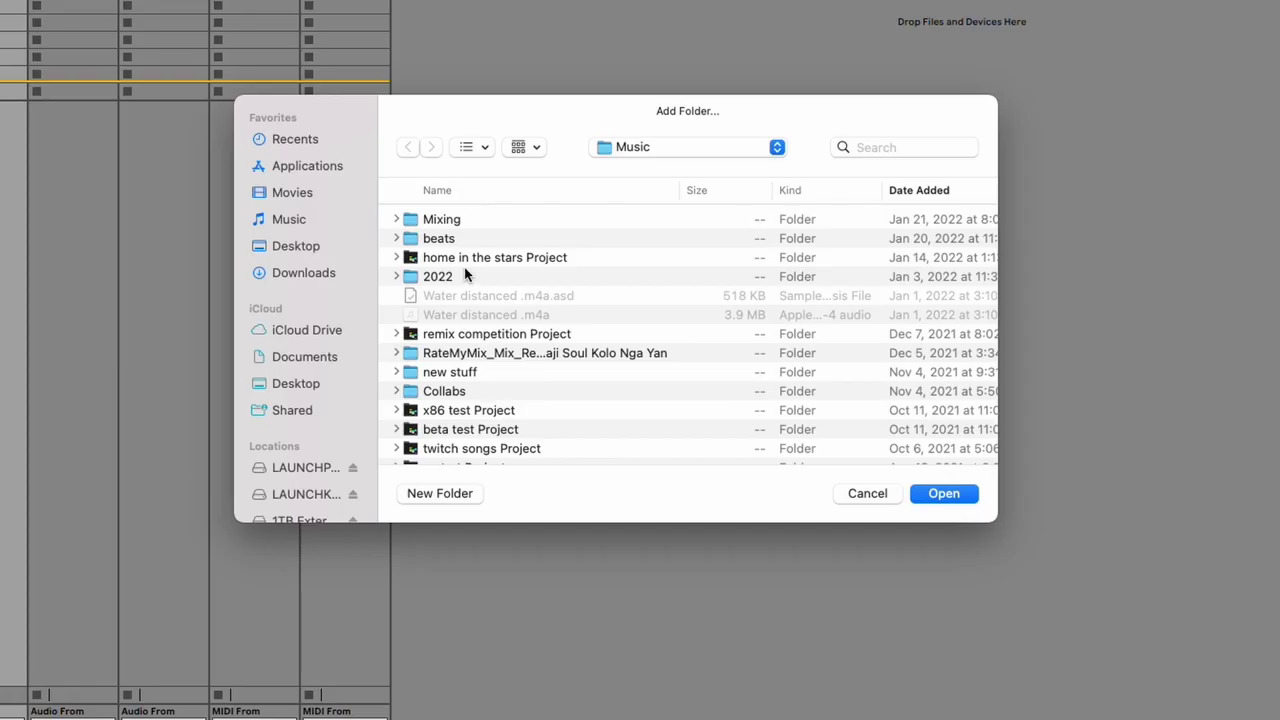
{"action": "left_click", "coordinate": [465, 240]}
{"action": "left_click", "coordinate": [924, 494]}
{"action": "left_click", "coordinate": [137, 508]}
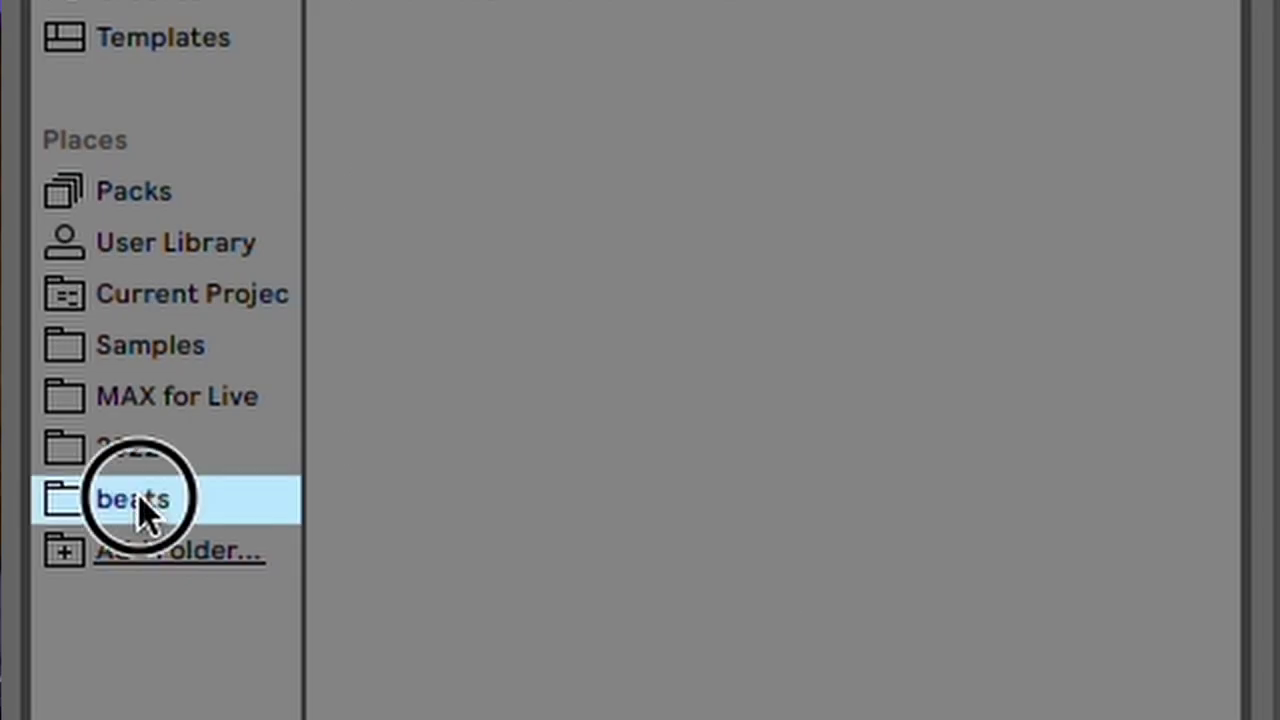
Expand Untitled Project > Untitled.als > 1-Wavetable and load its Devices chain (Wavetable, Echo, Saturator)
{"action": "left_click", "coordinate": [398, 405]}
{"action": "left_click", "coordinate": [403, 438]}
{"action": "left_click", "coordinate": [405, 505]}
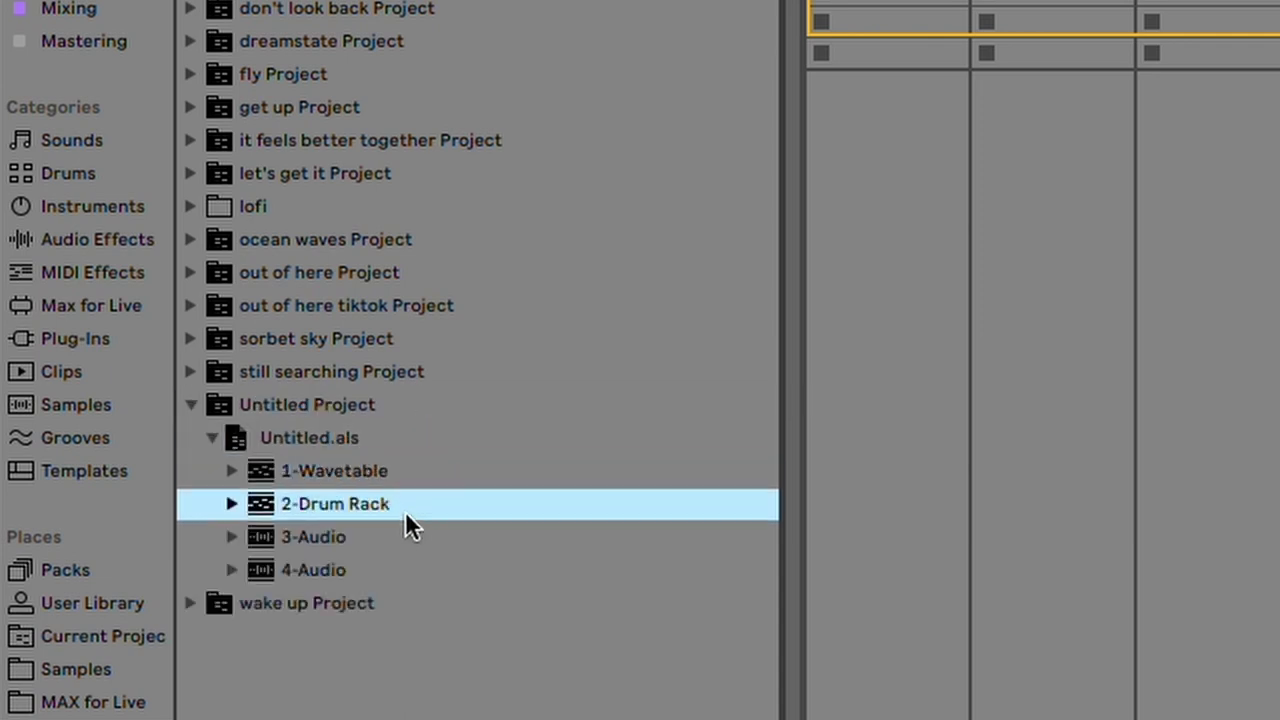
{"action": "key", "text": "Up"}
{"action": "key", "text": "Right"}
{"action": "left_click", "coordinate": [405, 506]}
{"action": "left_click", "coordinate": [354, 540]}
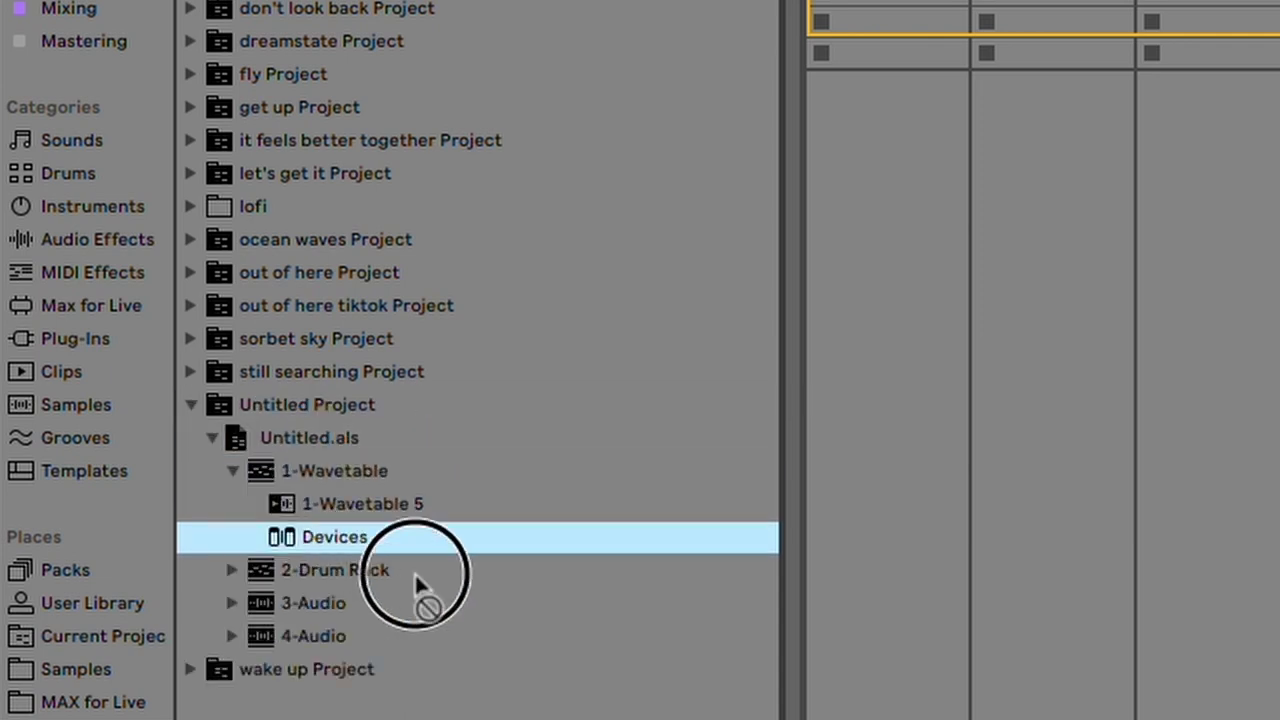
{"action": "double_click", "coordinate": [337, 553]}
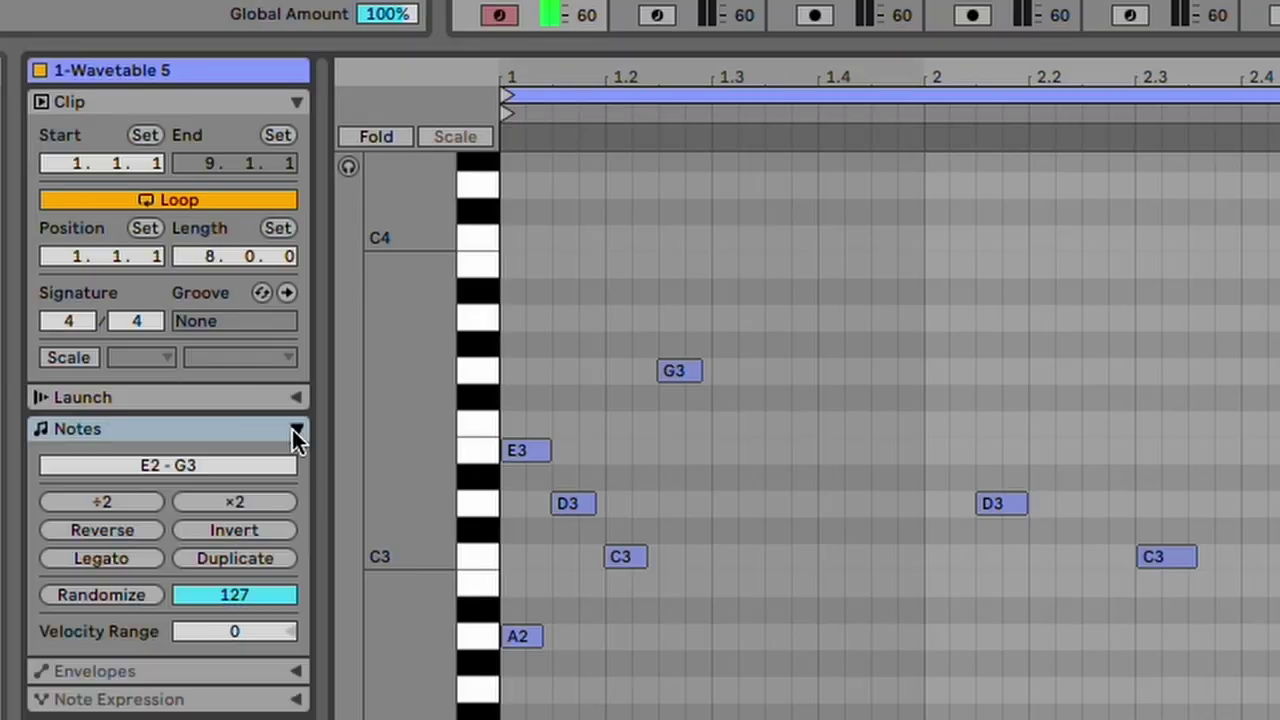
Expand the Note Expression, Envelopes, Notes and Launch sections in Clip View together
{"action": "left_click", "coordinate": [297, 434]}
{"action": "left_click", "coordinate": [149, 459]}
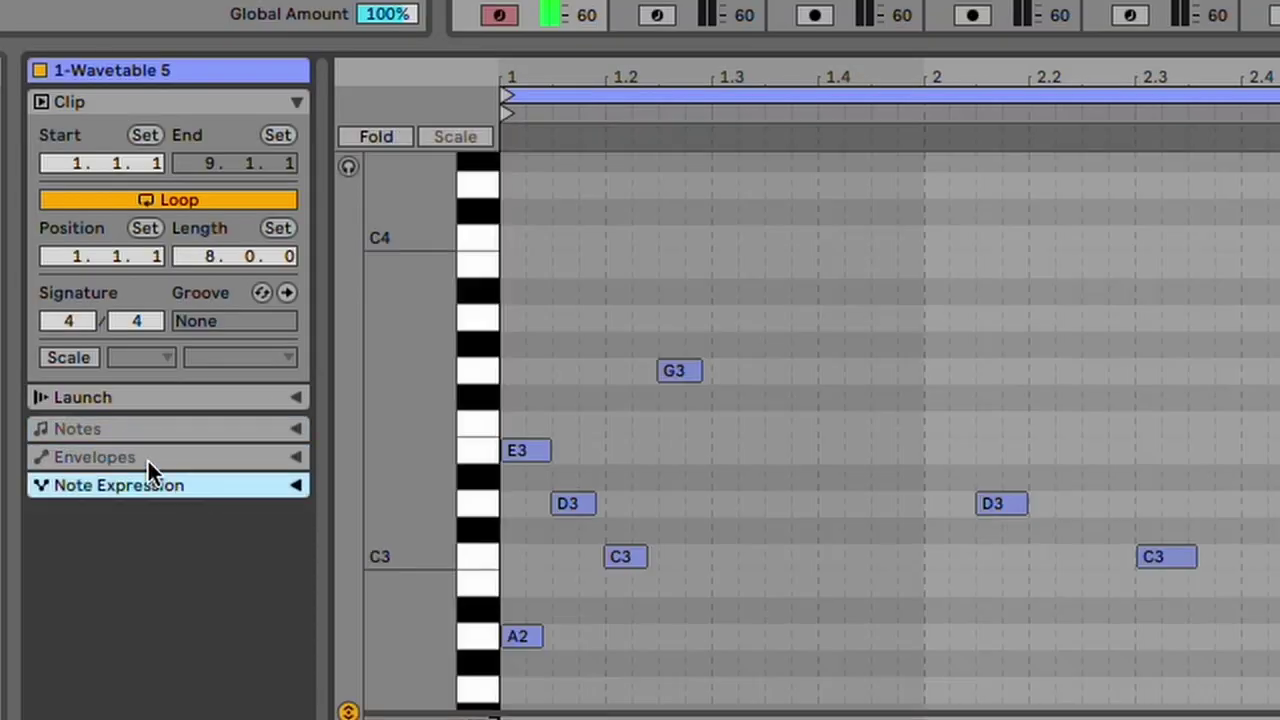
{"action": "left_click", "coordinate": [185, 478]}
{"action": "left_click", "coordinate": [296, 485]}
{"action": "left_click", "coordinate": [296, 458]}
{"action": "left_click", "coordinate": [297, 428]}
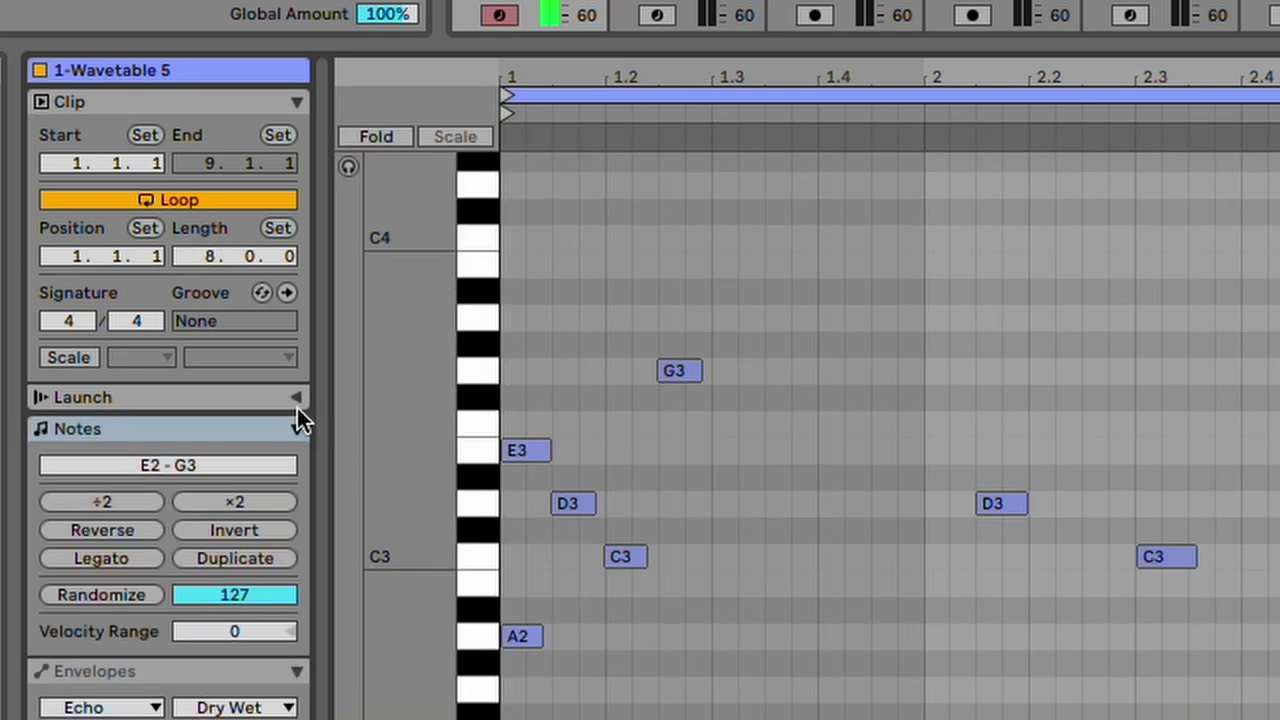
{"action": "left_click", "coordinate": [294, 402]}
Scroll the clip view and toggle the maximized clip editor off and back on
{"action": "scroll", "coordinate": [228, 433], "scroll_direction": "down", "scroll_amount": 5}
{"action": "scroll", "coordinate": [227, 435], "scroll_direction": "down", "scroll_amount": 2}
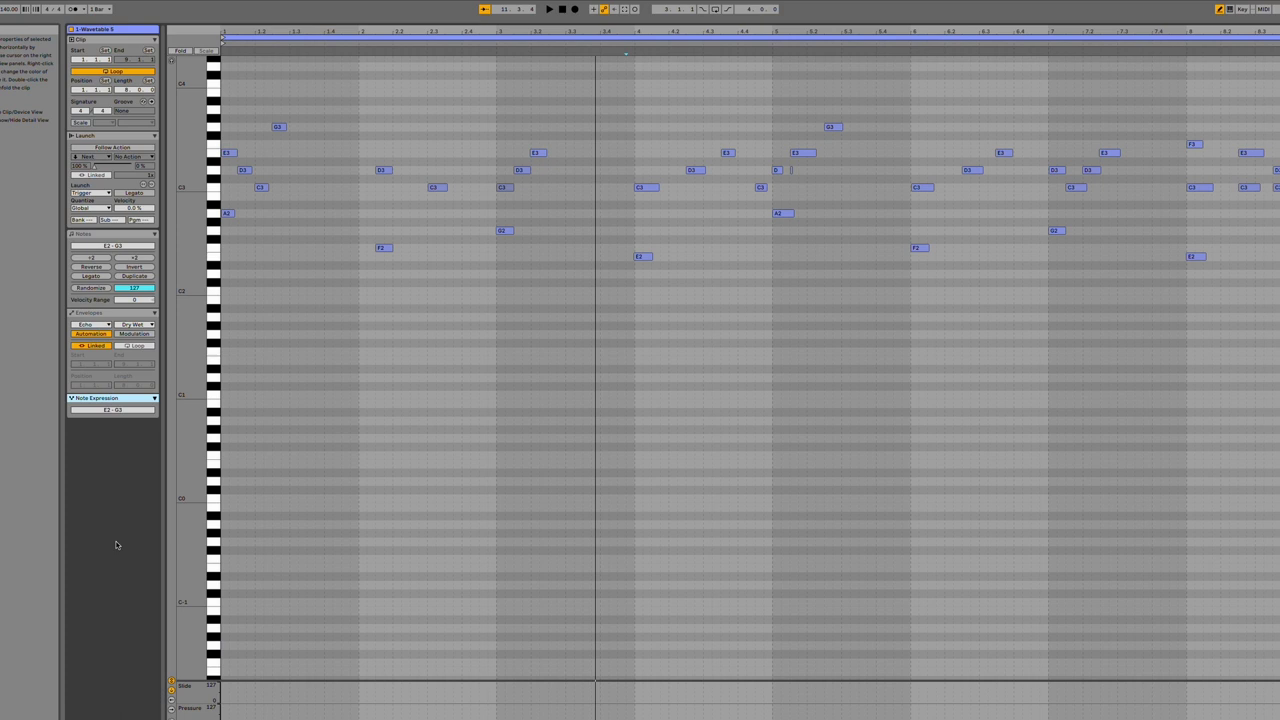
{"action": "key", "text": "ctrl+alt+e"}
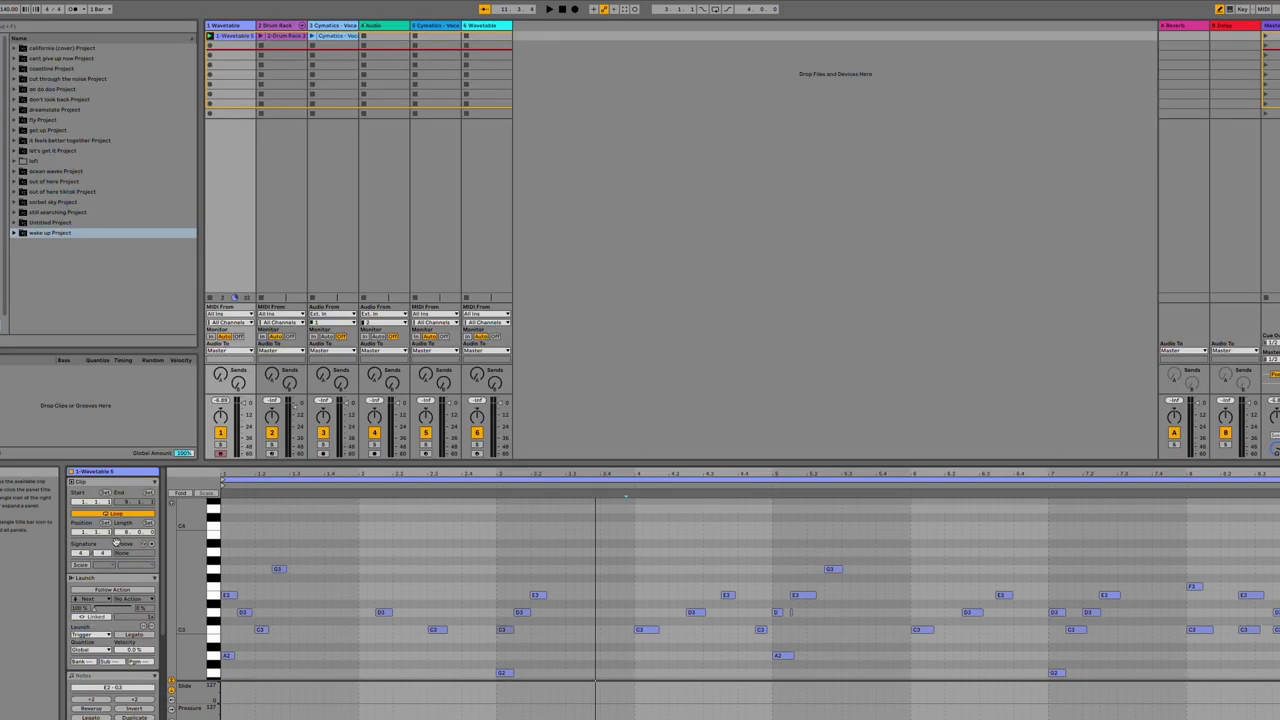
{"action": "key", "text": "ctrl+alt+e"}
{"action": "scroll", "coordinate": [680, 414], "scroll_direction": "up", "scroll_amount": 5}
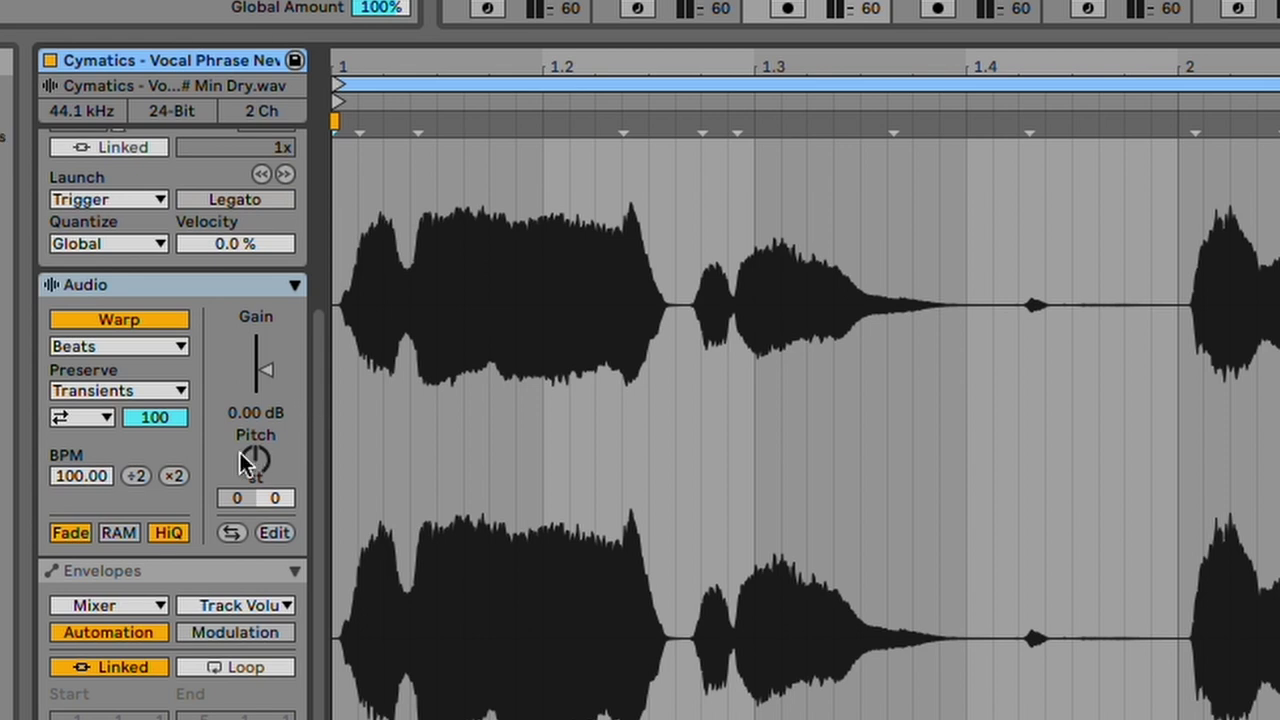
Transpose the vocal clip down 1 semitone and adjust its gain on the Clip/Gain envelope
{"action": "left_click", "coordinate": [265, 465]}
{"action": "left_click", "coordinate": [270, 425]}
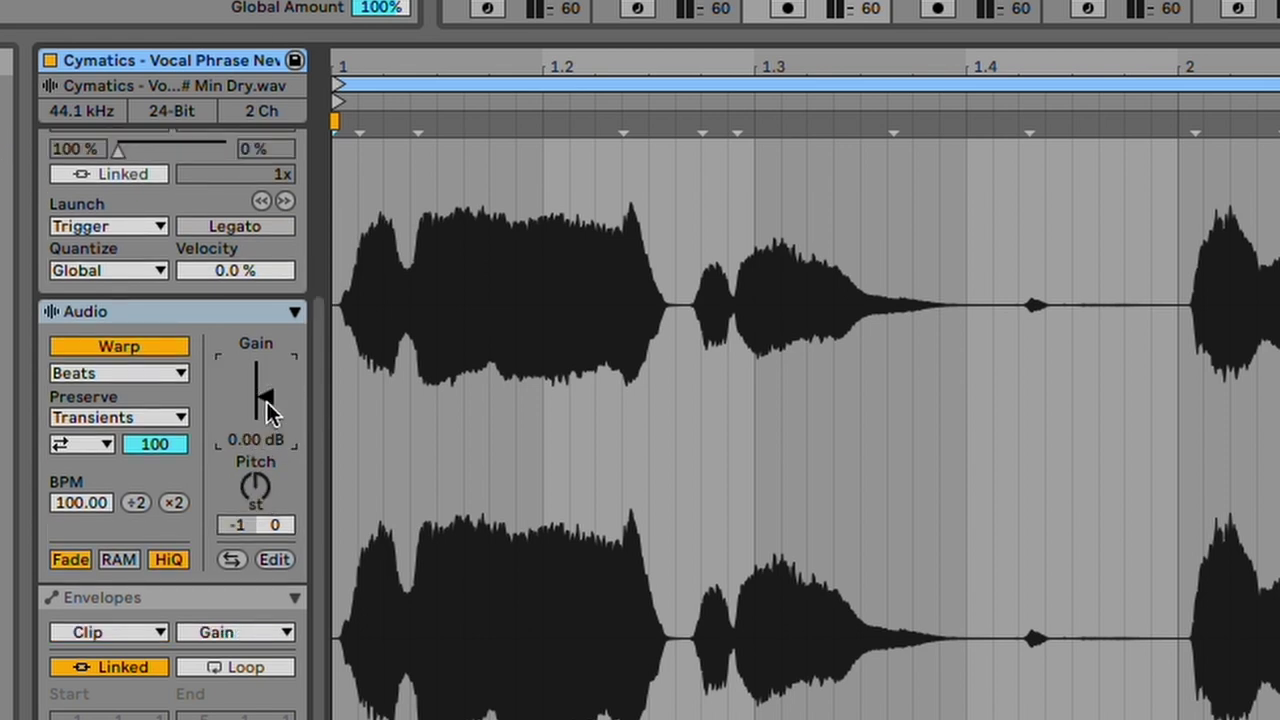
{"action": "mouse_move", "coordinate": [268, 410]}
{"action": "left_mouse_down"}
{"action": "mouse_move", "coordinate": [268, 424]}
{"action": "mouse_move", "coordinate": [268, 400]}
{"action": "left_mouse_up"}
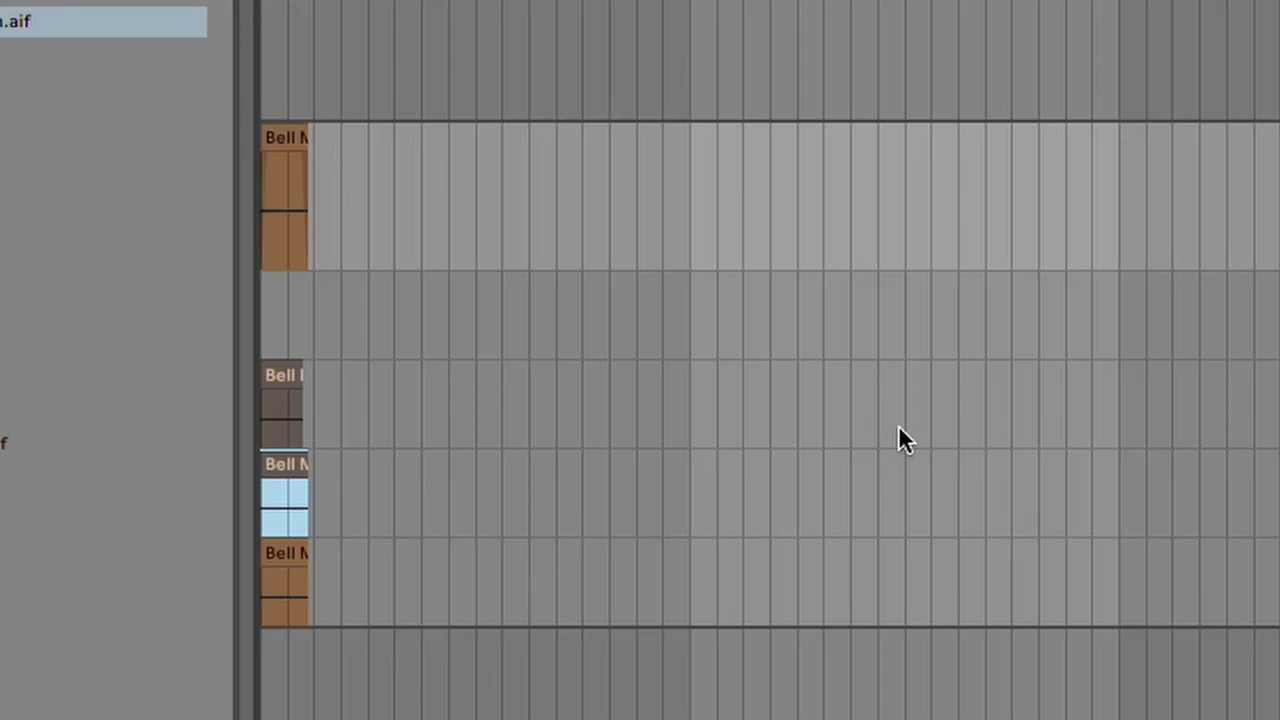
Duplicate the Bell clips along their tracks, including the bottom track's clip
{"action": "key", "text": "super+d"}
{"action": "key", "text": "super+d"}
{"action": "key", "text": "super+d"}
{"action": "key", "text": "super+d"}
{"action": "key", "text": "super+d"}
{"action": "key", "text": "super+d"}
{"action": "key", "text": "super+d"}
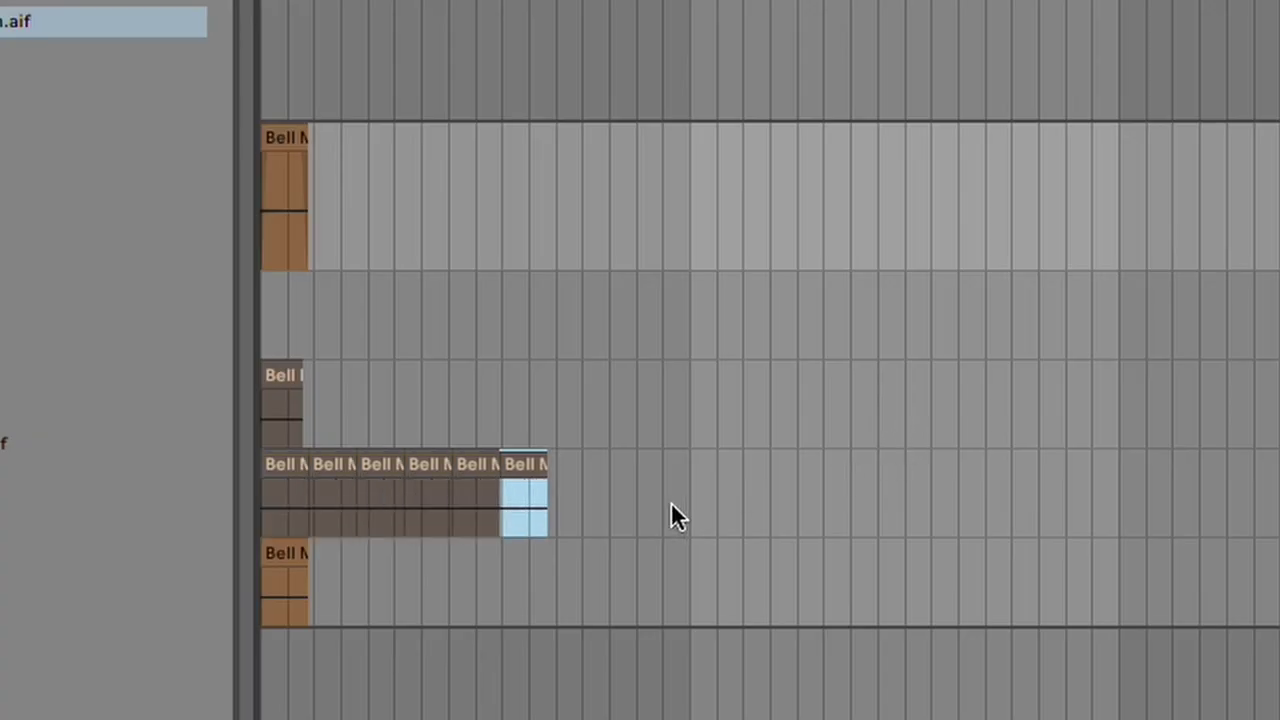
{"action": "left_click", "coordinate": [305, 545]}
{"action": "key", "text": "super+d"}
{"action": "key", "text": "super+d"}
{"action": "key", "text": "super+d"}
{"action": "key", "text": "super+d"}
{"action": "key", "text": "super+d"}
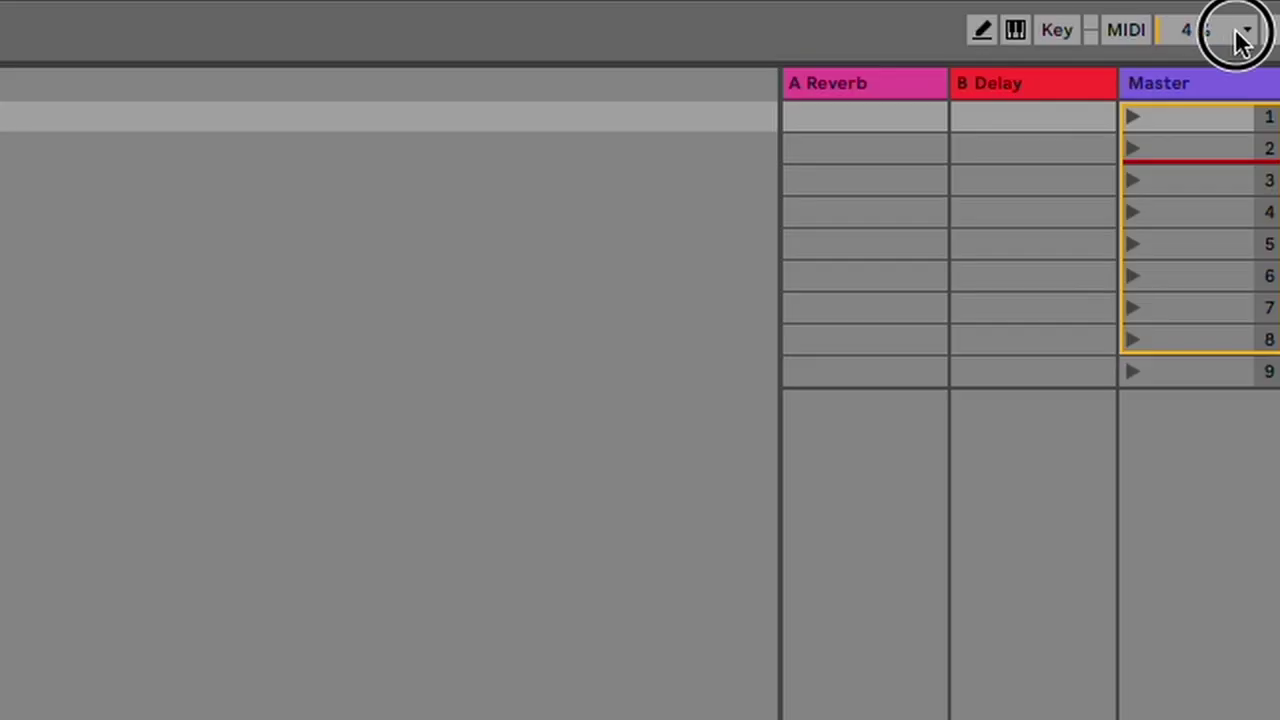
Uncheck Enable CPU Meter in the CPU meter options
{"action": "left_click", "coordinate": [1240, 32]}
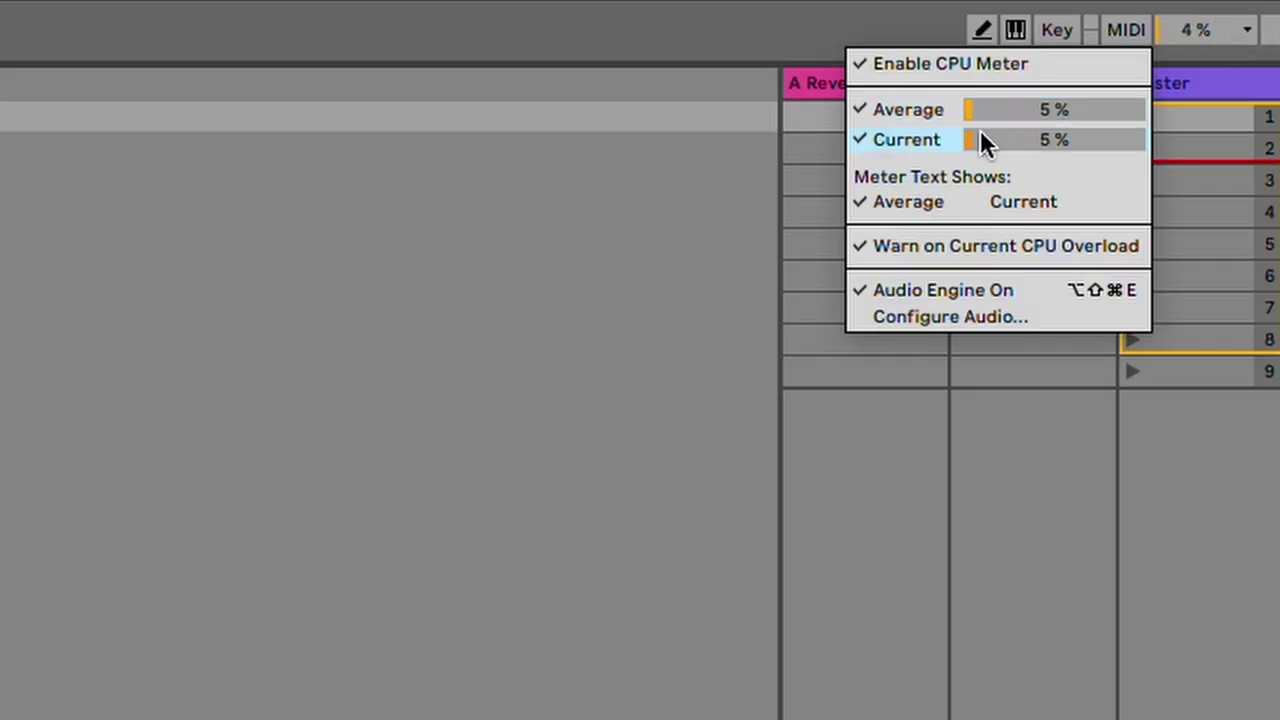
{"action": "left_click", "coordinate": [1012, 202]}
{"action": "left_click", "coordinate": [1247, 30]}
{"action": "left_click", "coordinate": [937, 62]}
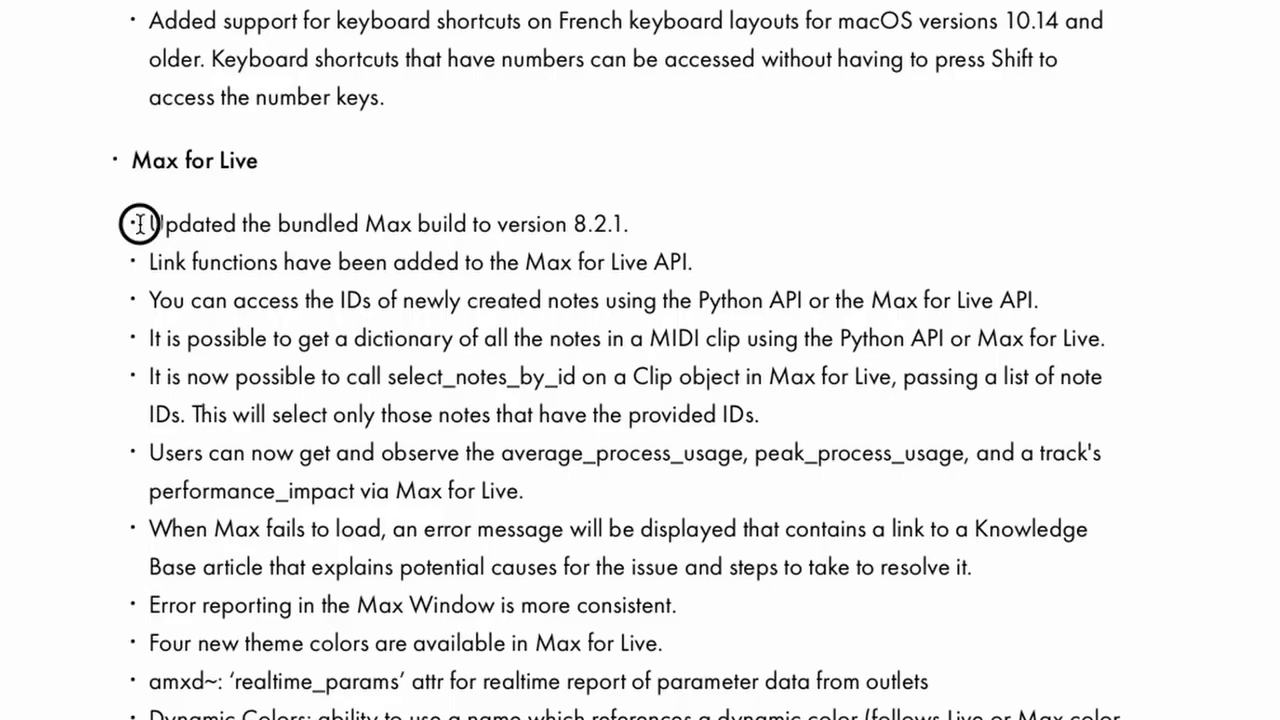
Select the line 'Updated the bundled Max build to version 8.2.1.'
{"action": "left_click_drag", "start_coordinate": [139, 224], "coordinate": [644, 227]}
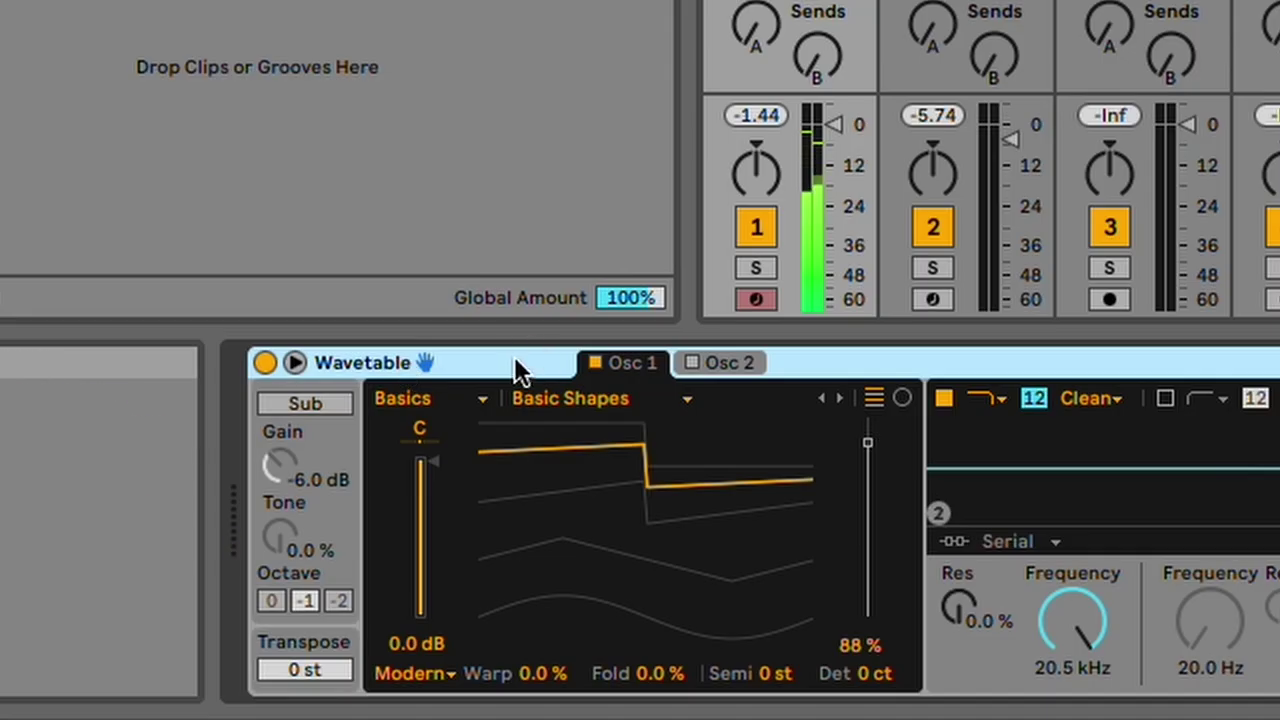
Turn on Hi-Quality mode for the Wavetable device and confirm it, then bring up the clip's quantize settings
{"action": "right_click", "coordinate": [171, 610]}
{"action": "left_click", "coordinate": [601, 341]}
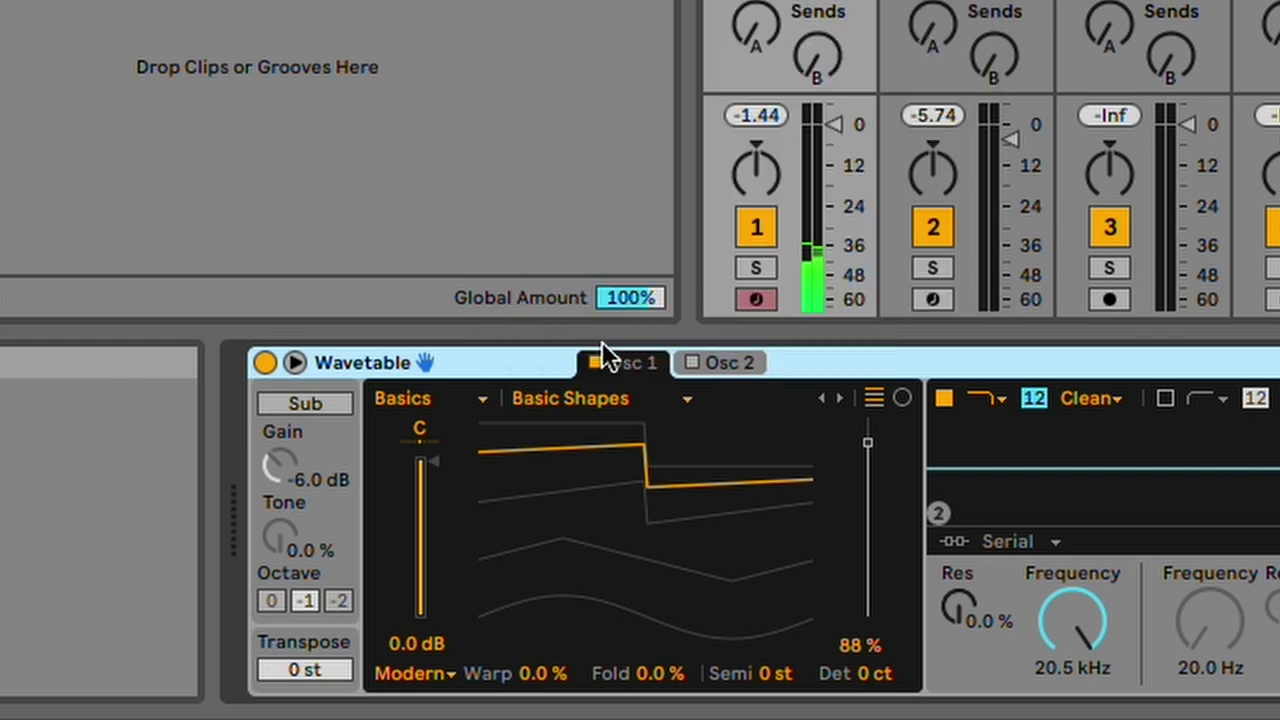
{"action": "right_click", "coordinate": [517, 360]}
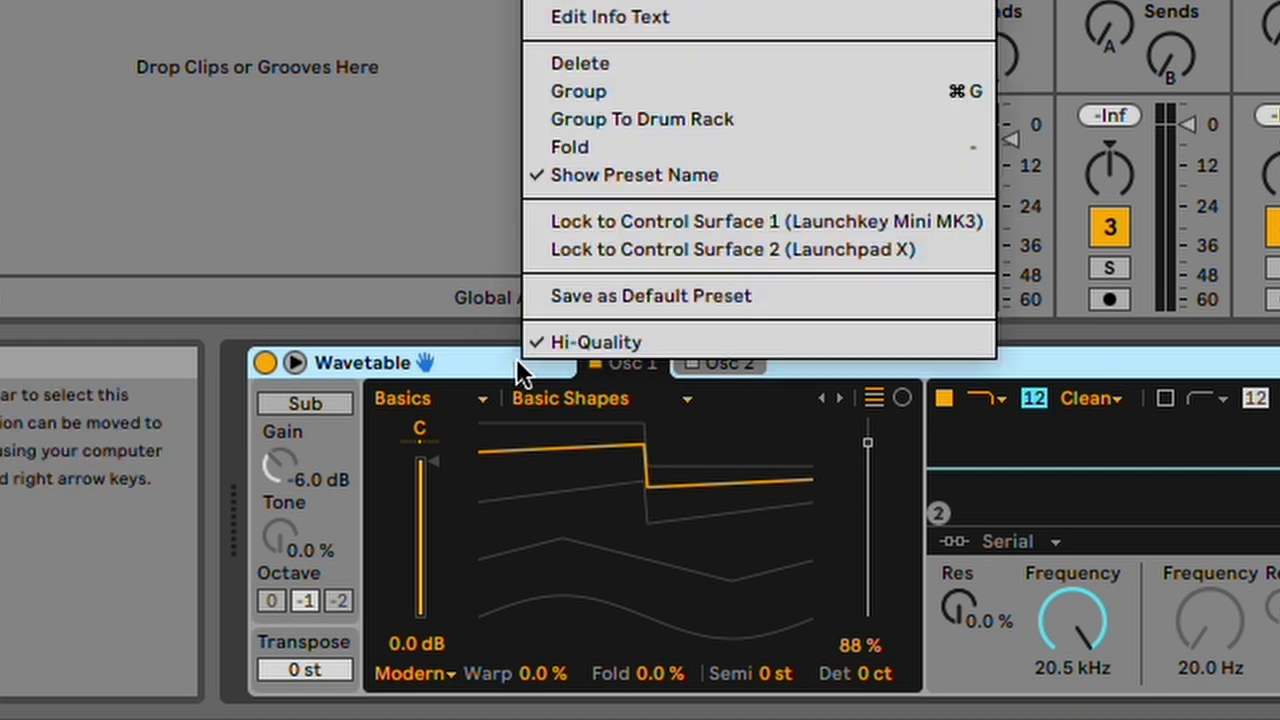
{"action": "left_click", "coordinate": [672, 342]}
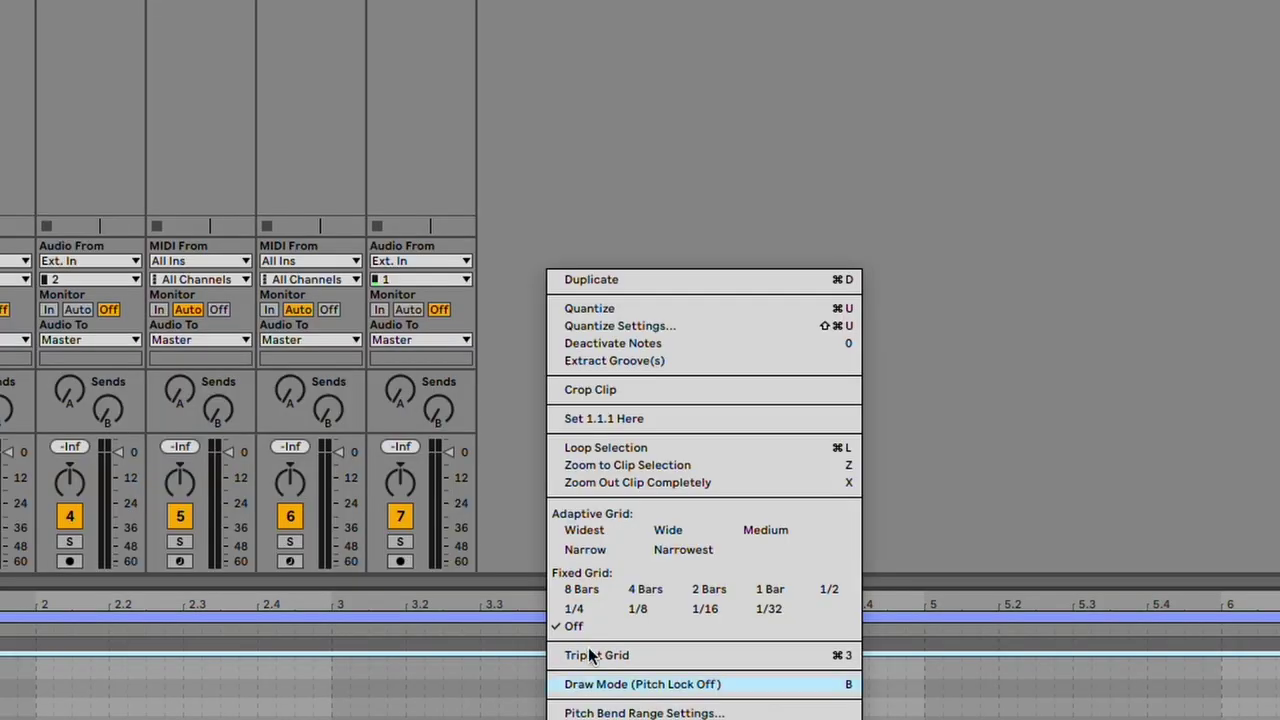
{"action": "left_click", "coordinate": [656, 328]}
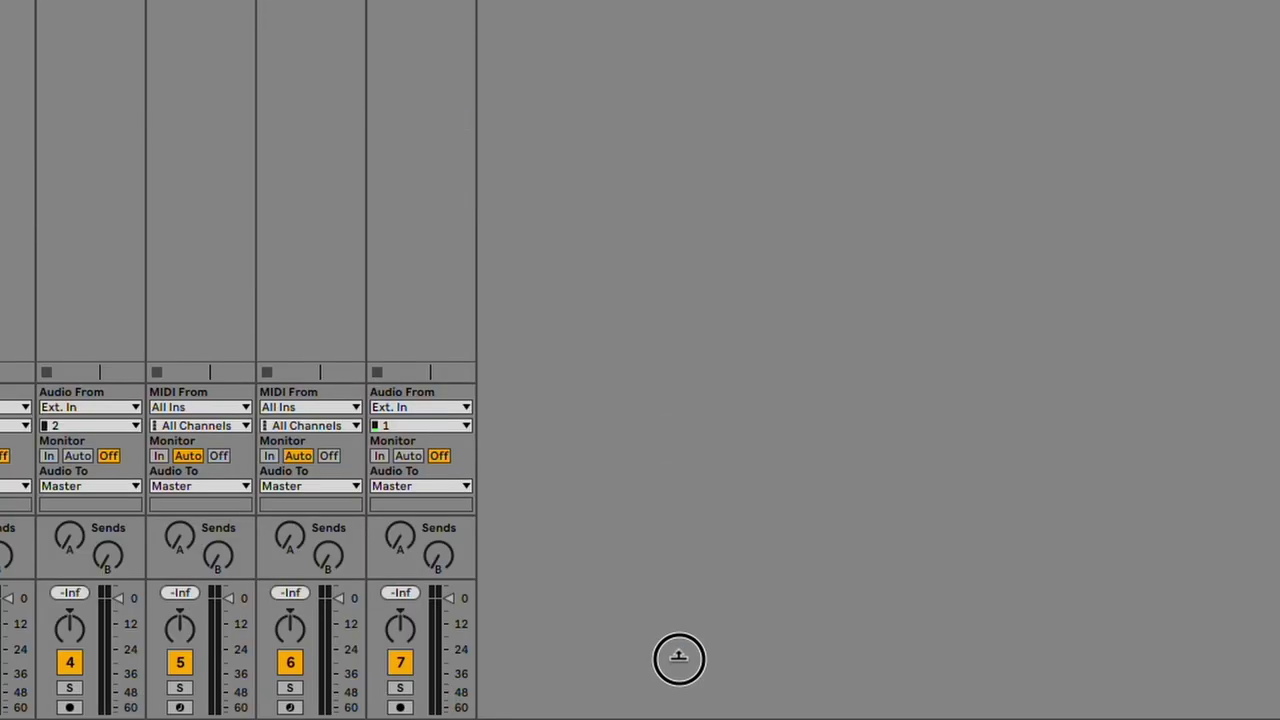
Resize the mixer/detail split so the piano-roll note editor fills the window, then open the Options menu
{"action": "mouse_move", "coordinate": [680, 612]}
{"action": "left_mouse_down"}
{"action": "mouse_move", "coordinate": [677, 531]}
{"action": "mouse_move", "coordinate": [682, 636]}
{"action": "left_mouse_up"}
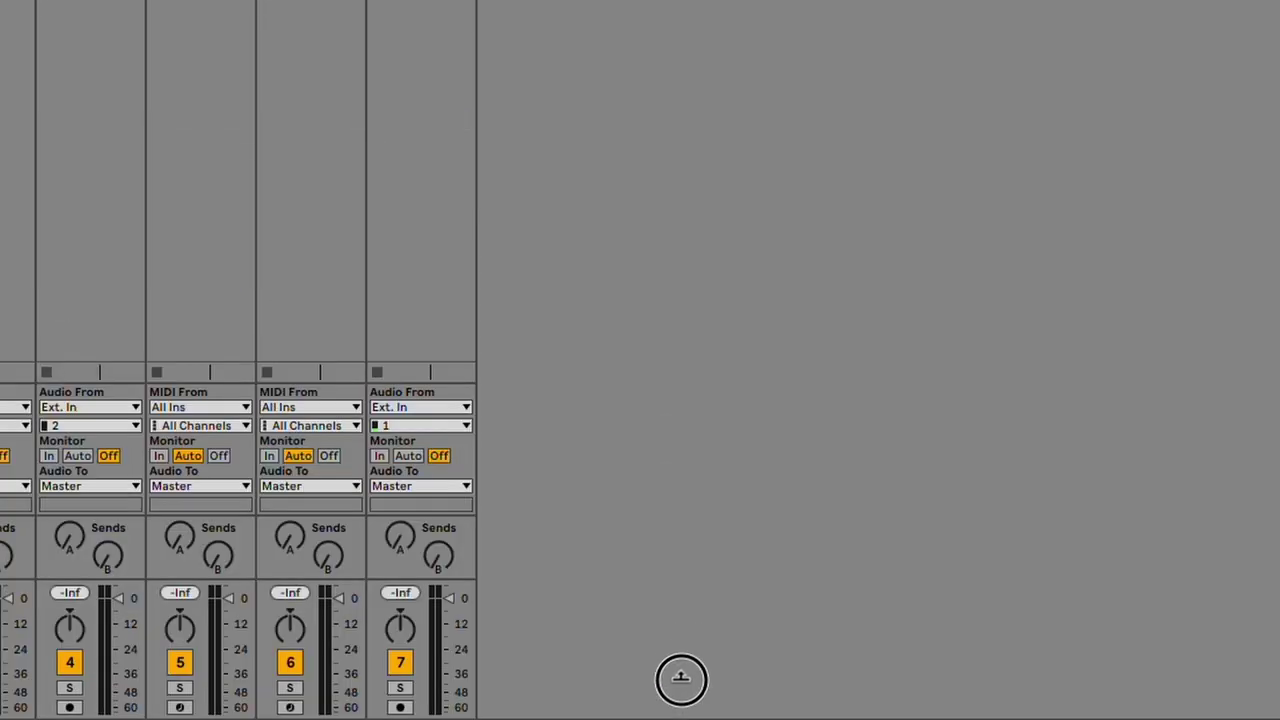
{"action": "left_click_drag", "start_coordinate": [676, 684], "coordinate": [665, 0]}
{"action": "left_click", "coordinate": [208, 9]}
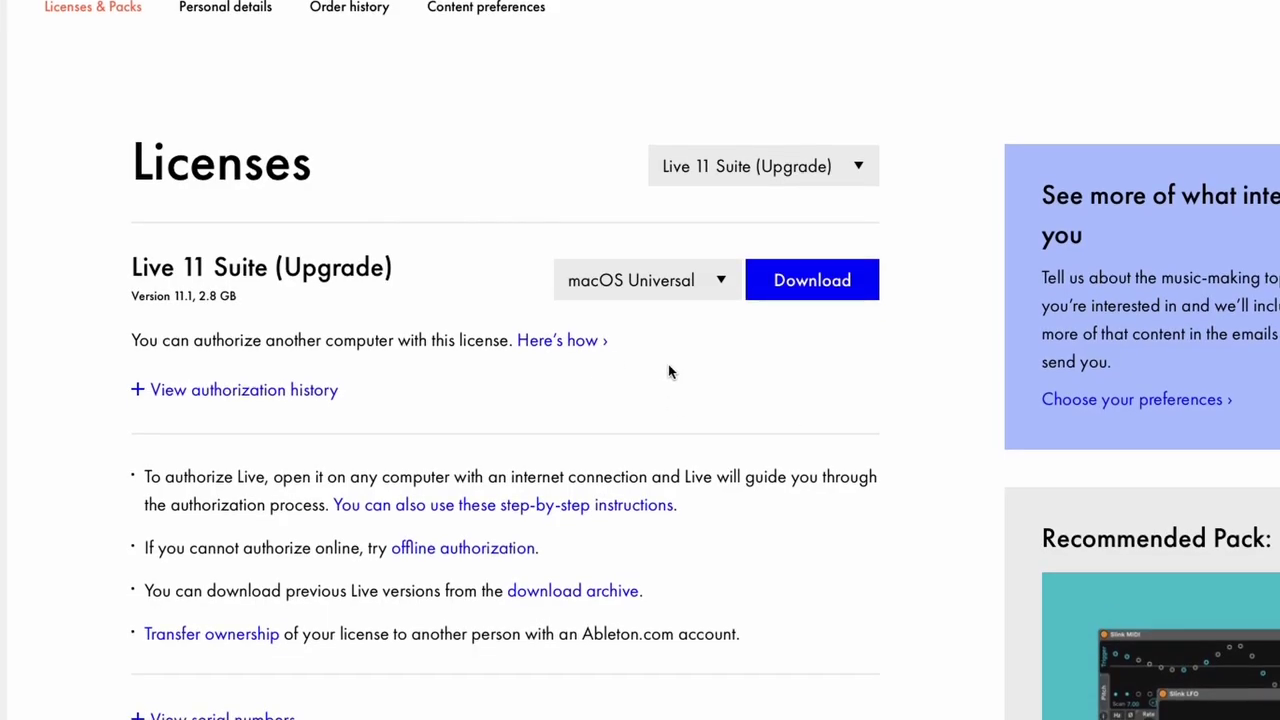
Download the macOS Universal build of Live 11 Suite and copy it into Applications
{"action": "scroll", "coordinate": [668, 364], "scroll_direction": "down", "scroll_amount": 1}
{"action": "left_click", "coordinate": [700, 243]}
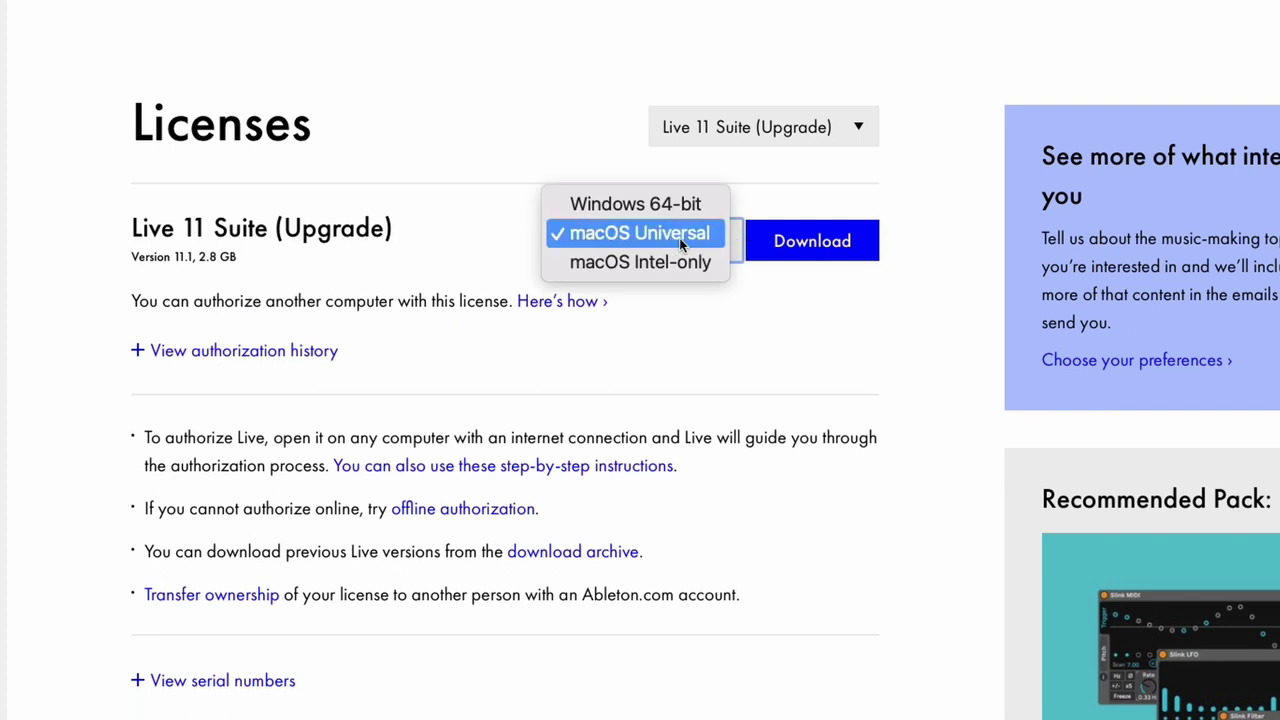
{"action": "left_click", "coordinate": [680, 236]}
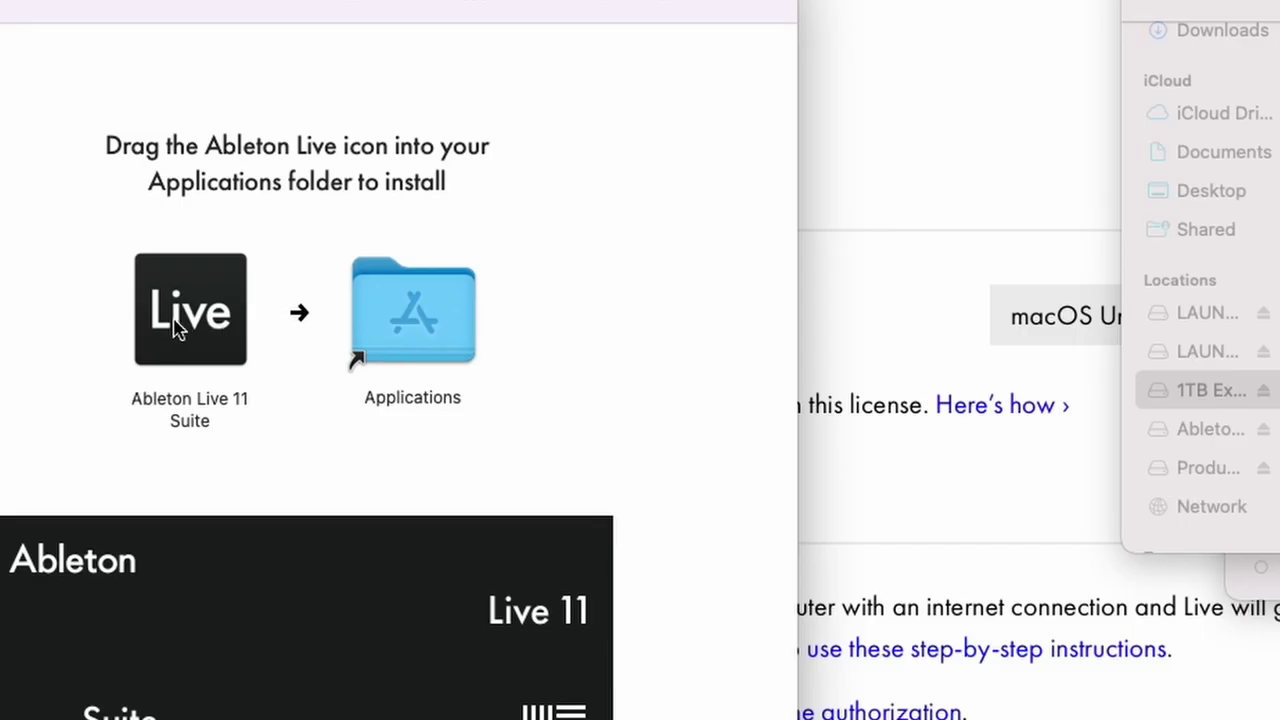
{"action": "left_click_drag", "start_coordinate": [183, 330], "coordinate": [409, 329]}
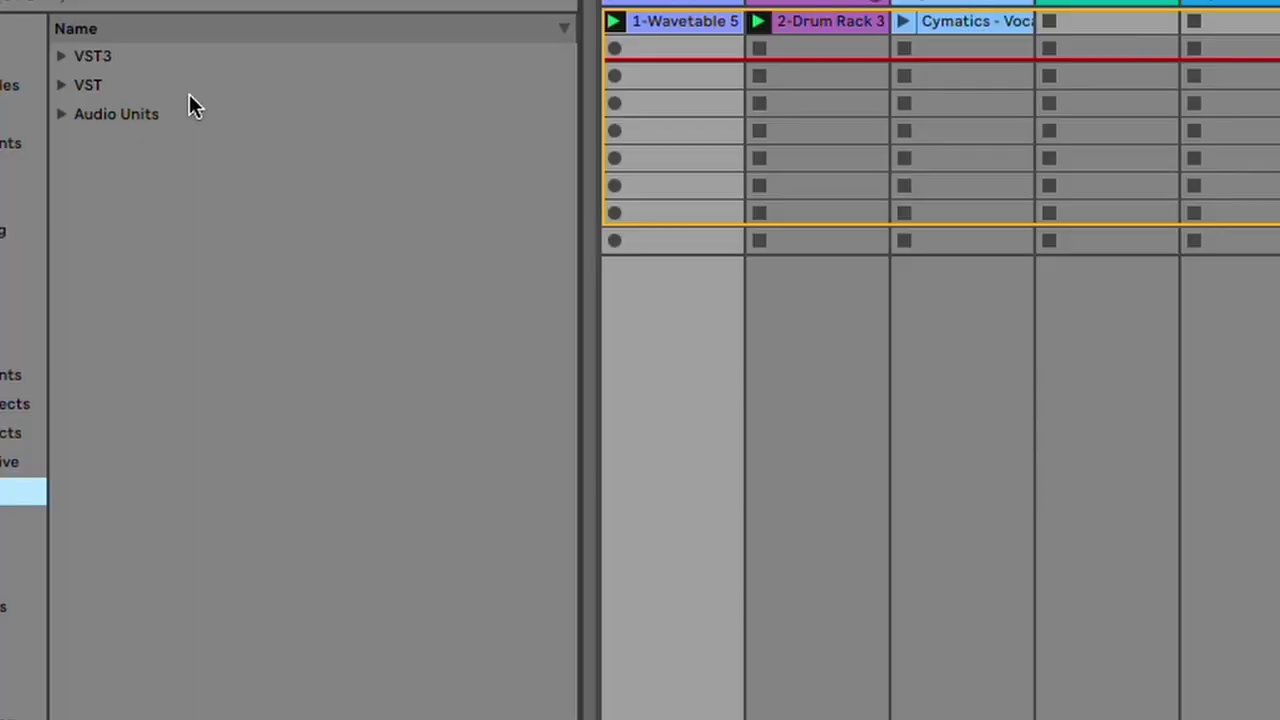
Load iZotope RX 7 De-ess from Audio Units onto a track and reposition its plug-in window
{"action": "left_click", "coordinate": [189, 95]}
{"action": "left_click", "coordinate": [222, 110]}
{"action": "left_click", "coordinate": [280, 143]}
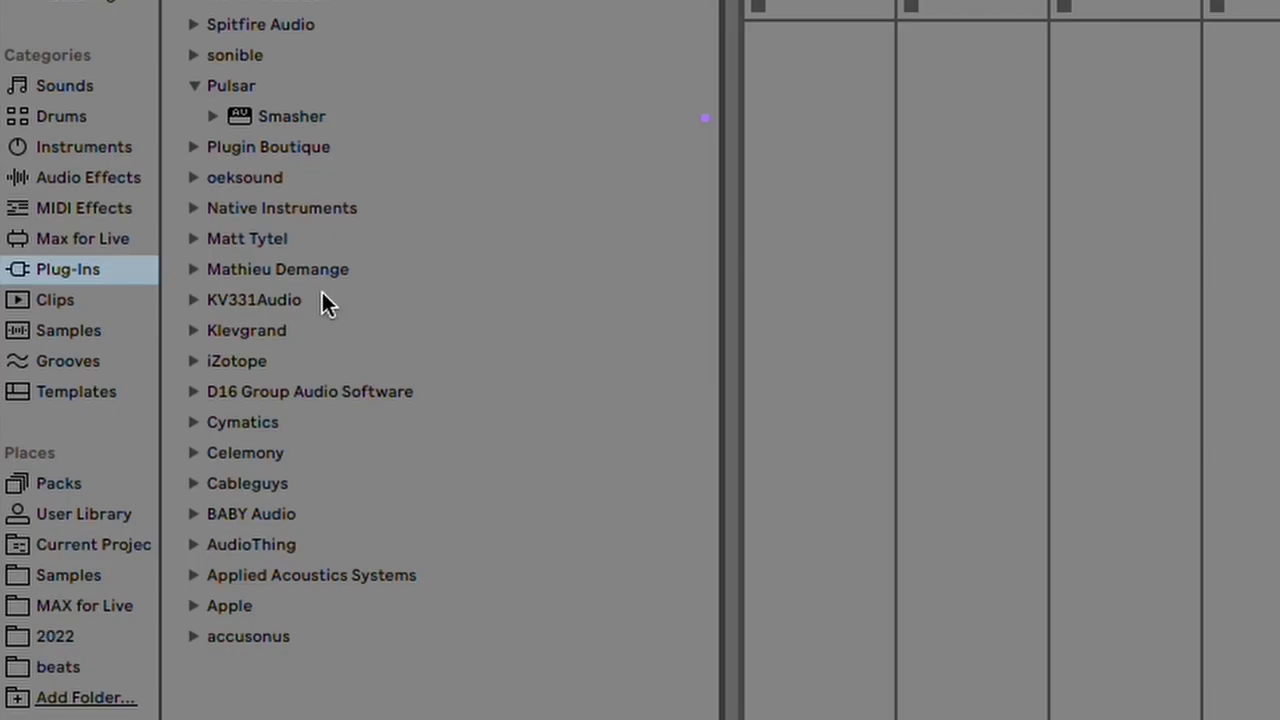
{"action": "left_click", "coordinate": [289, 366]}
{"action": "key", "text": "Right"}
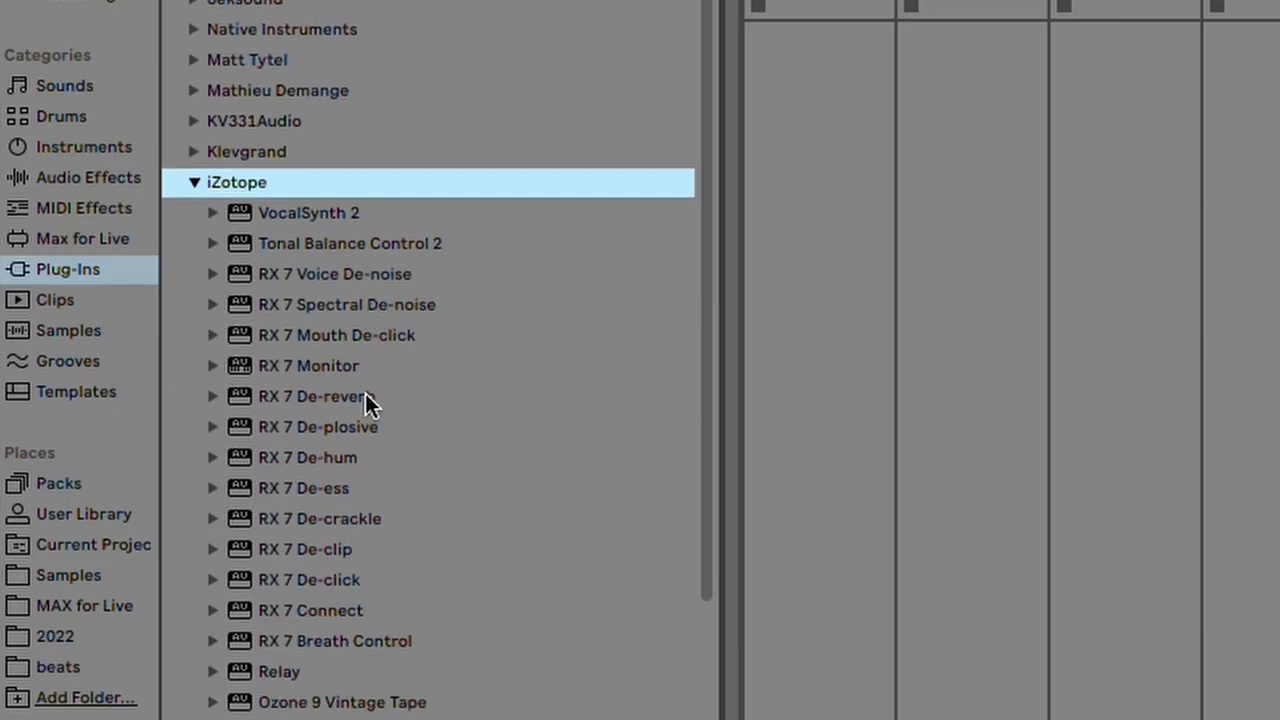
{"action": "double_click", "coordinate": [352, 490]}
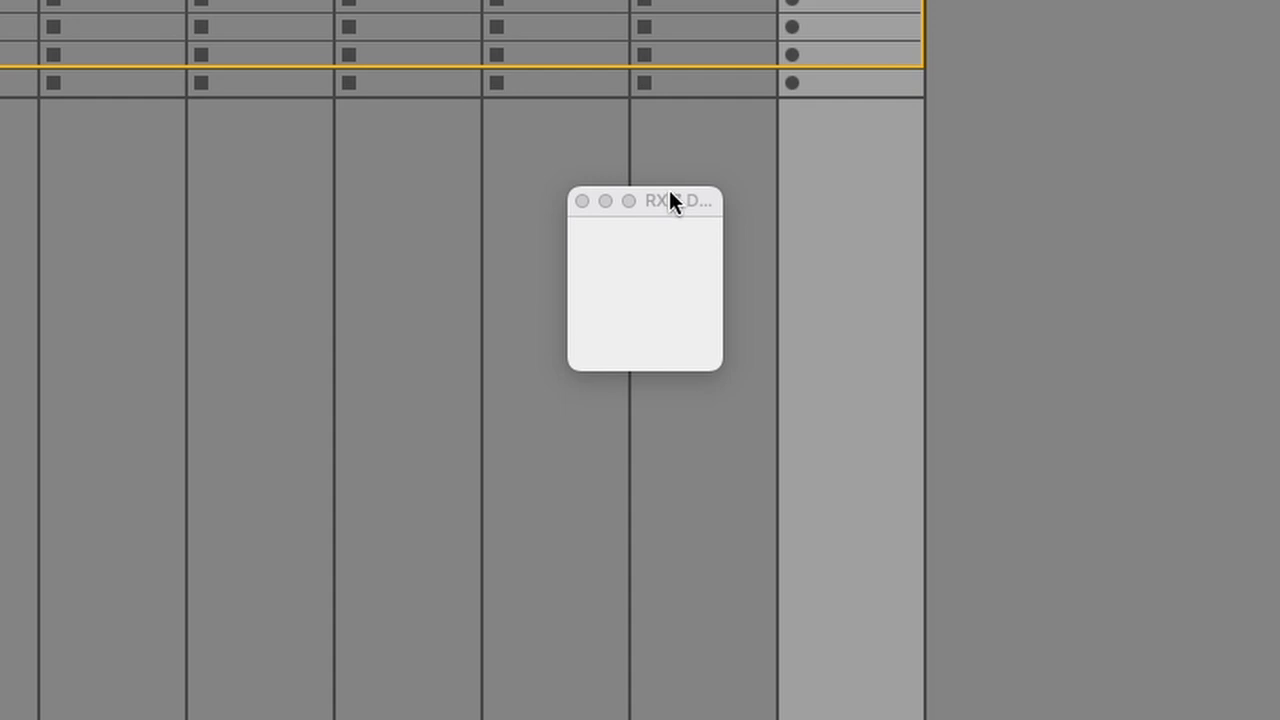
{"action": "left_click_drag", "start_coordinate": [670, 200], "coordinate": [617, 285]}
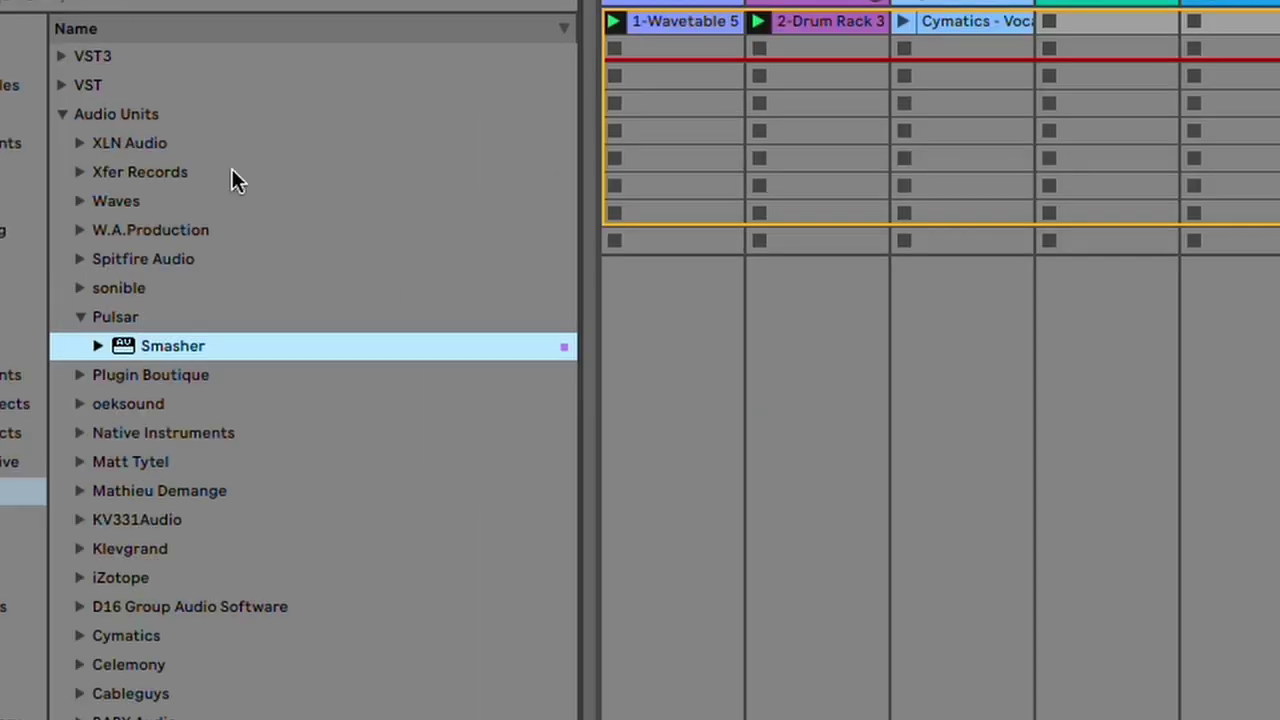
{"action": "key", "text": "Return"}
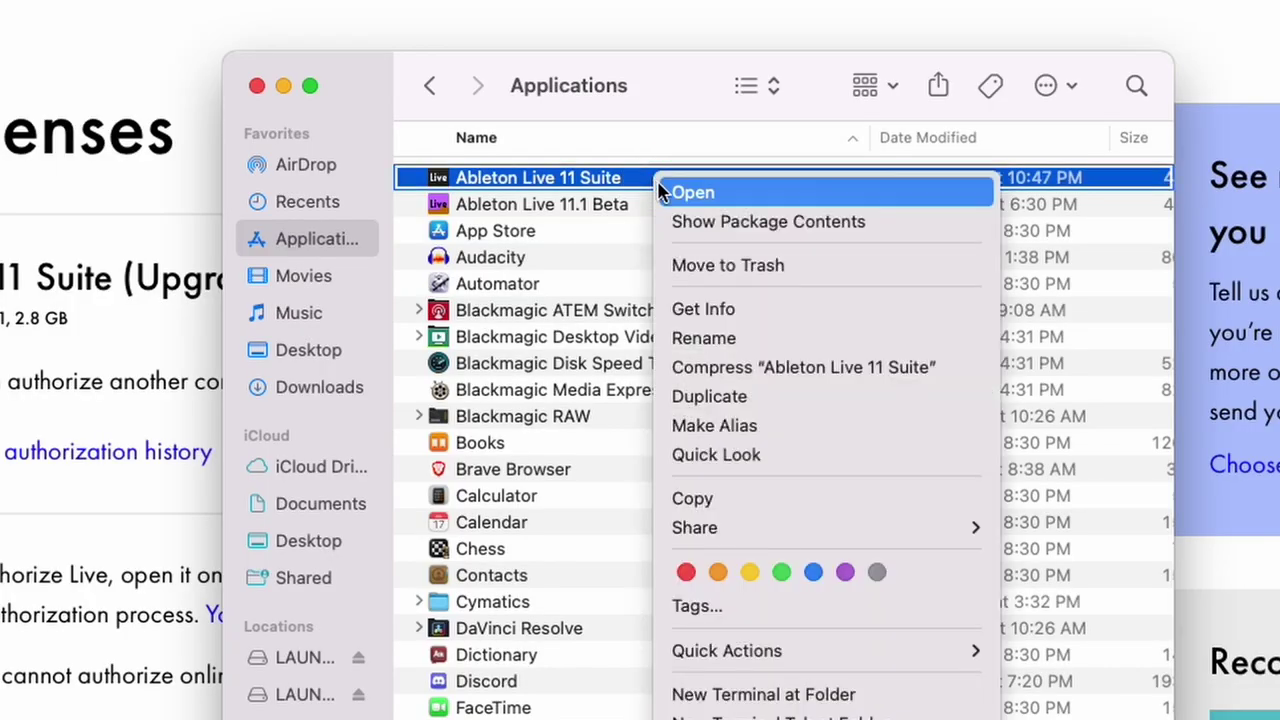
Show the Get Info window for Ableton Live 11 Suite in Applications
{"action": "left_click", "coordinate": [720, 312]}
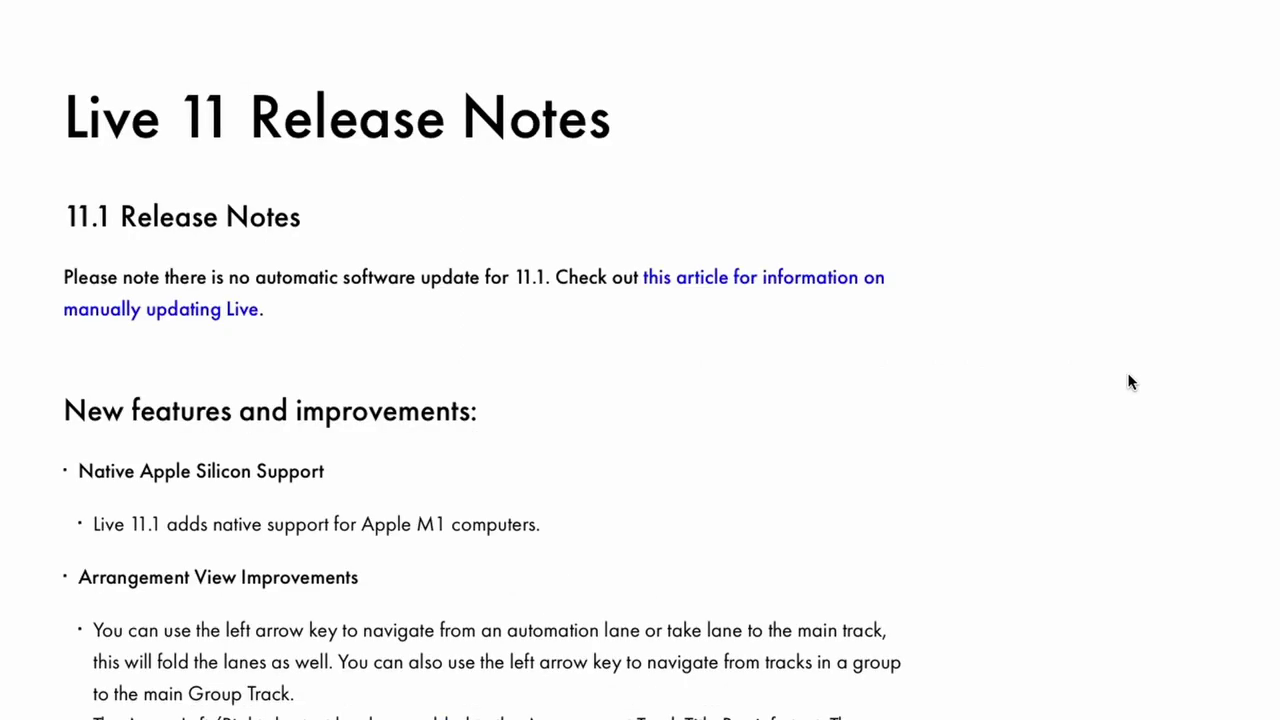
Scroll the Live 11 release notes down to the Live Bugfixes list
{"action": "scroll", "coordinate": [1129, 380], "scroll_direction": "down", "scroll_amount": 8}
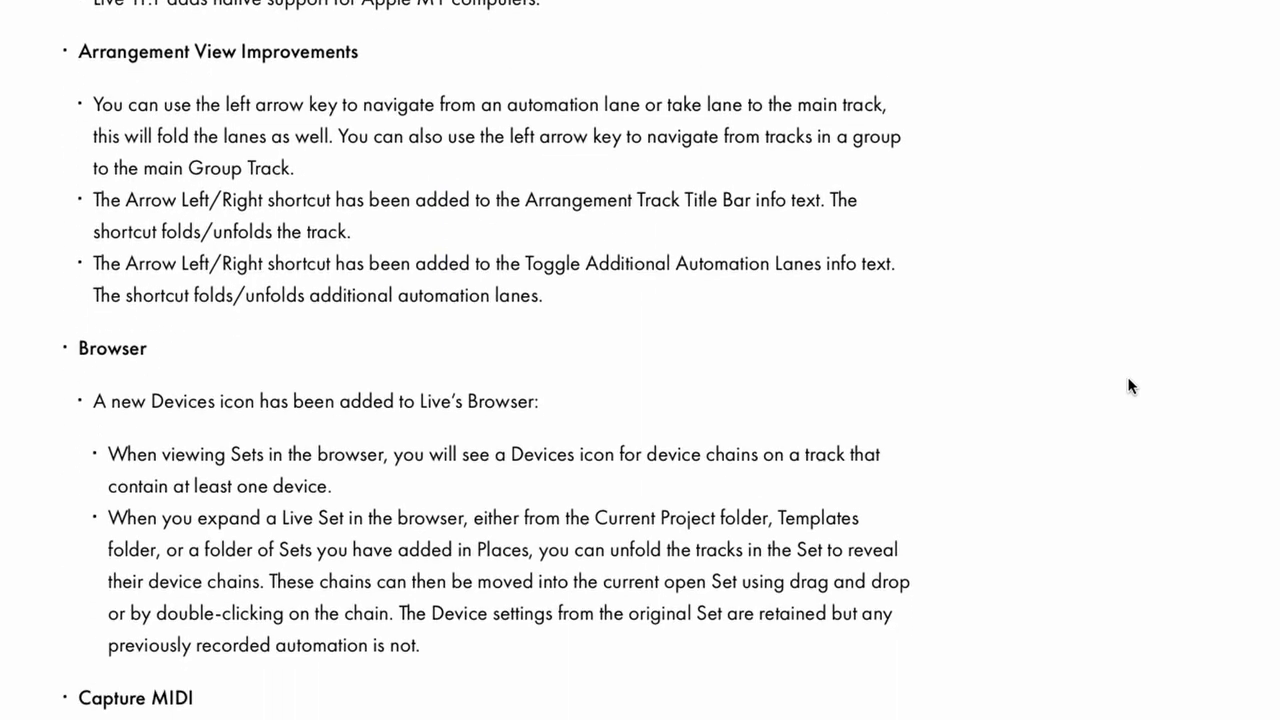
{"action": "scroll", "coordinate": [1129, 386], "scroll_direction": "down", "scroll_amount": 20}
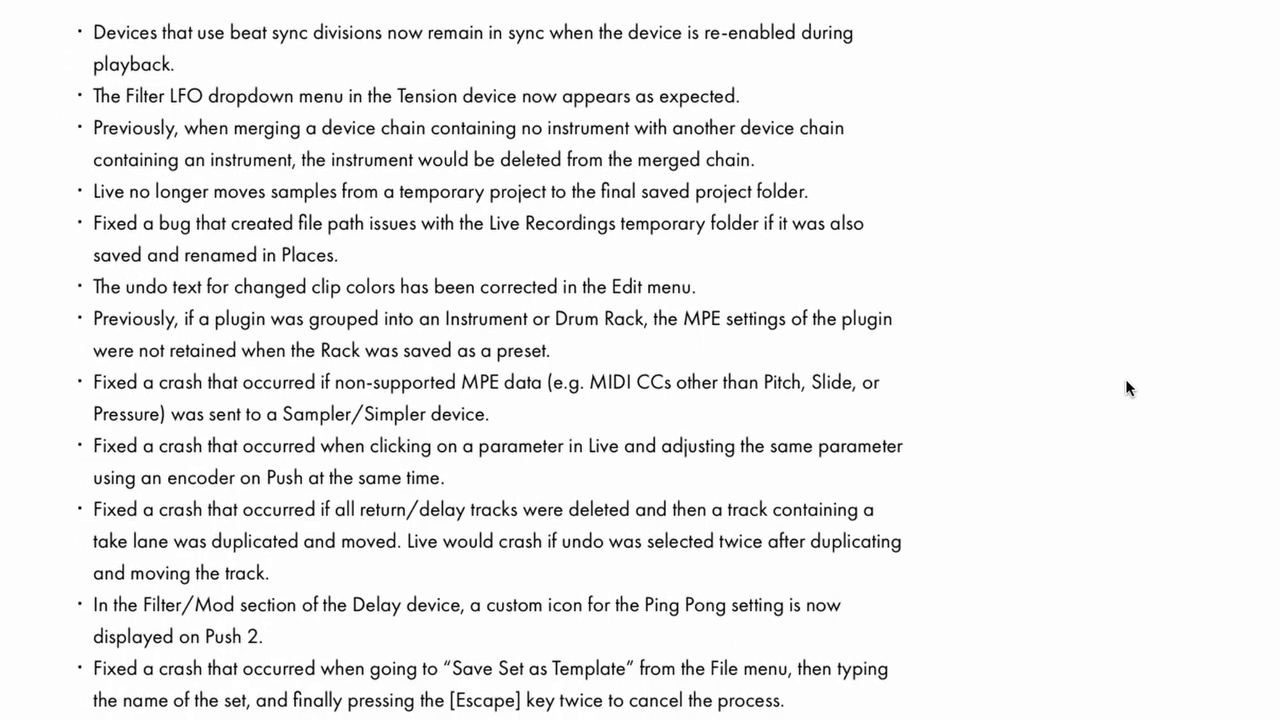
{"action": "scroll", "coordinate": [1127, 388], "scroll_direction": "down", "scroll_amount": 15}
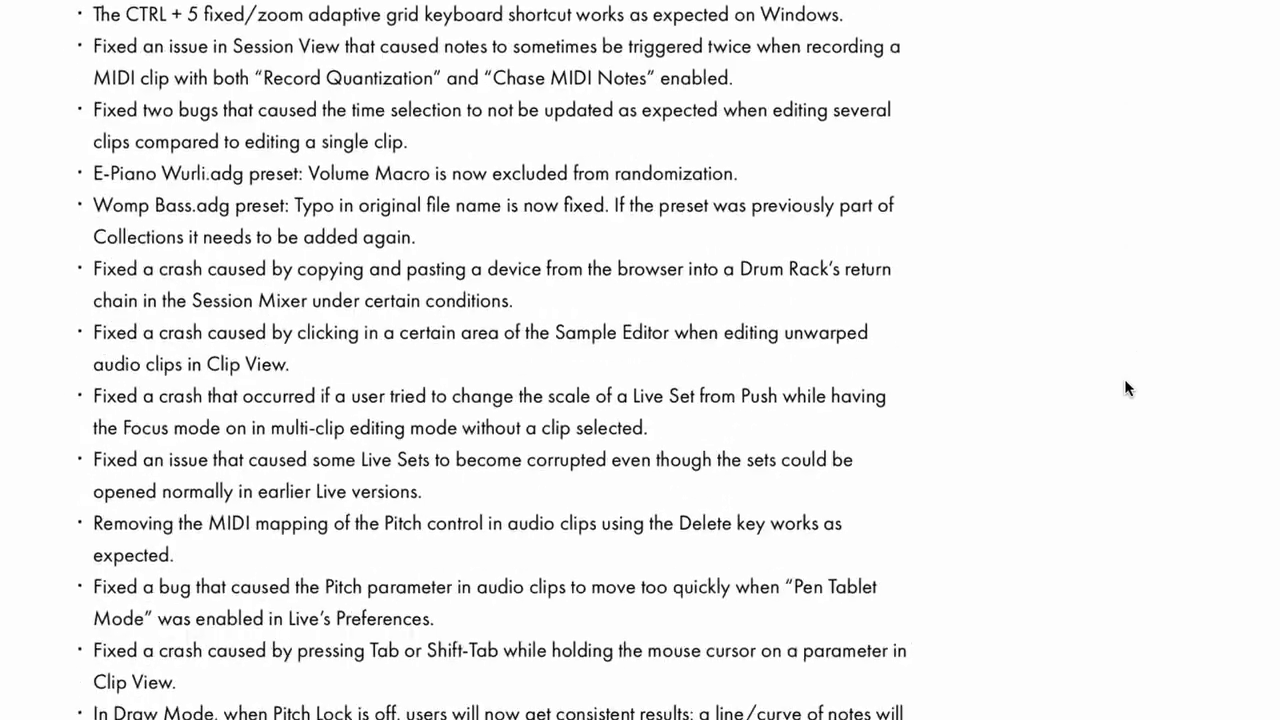